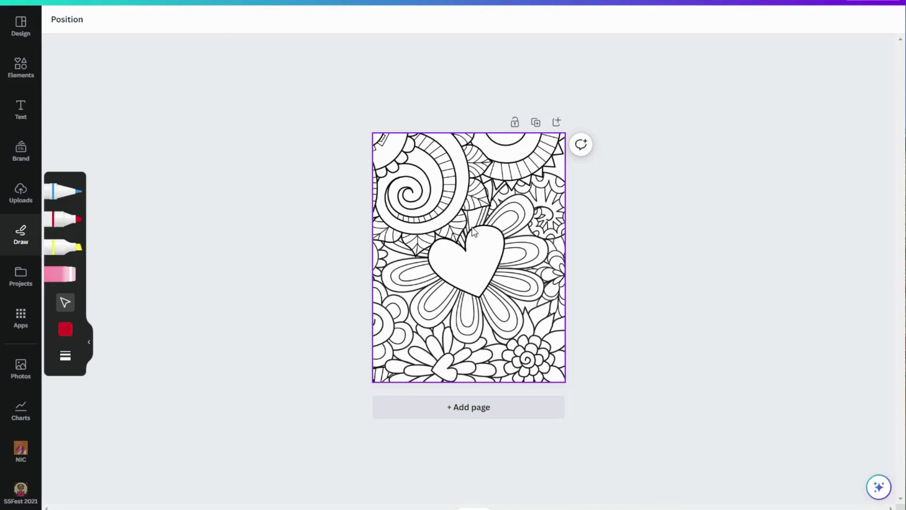
Move the coloring-page image partly off the page to expose the blank page background.
drag(471, 228, 600, 240)
click(431, 218)
drag(431, 218, 516, 229)
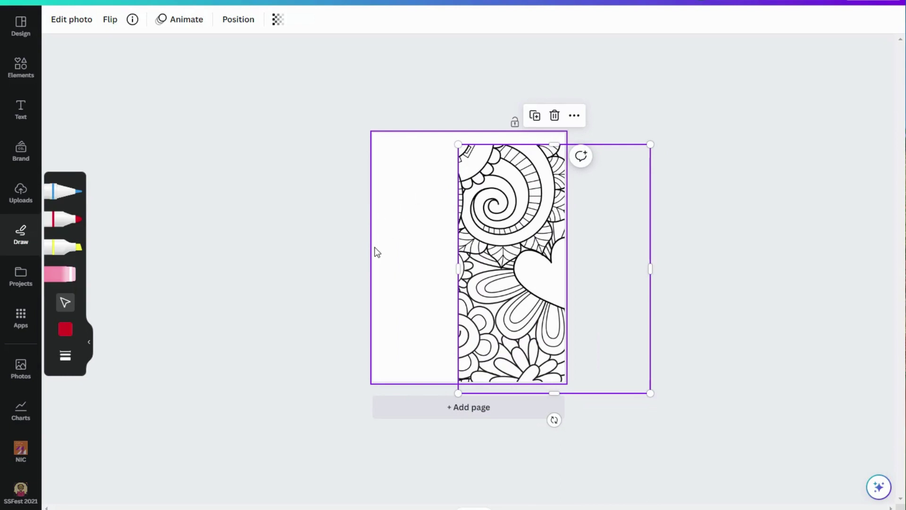
drag(534, 241, 510, 238)
Set the page background color to the brand palette's pink, #f72585.
click(416, 237)
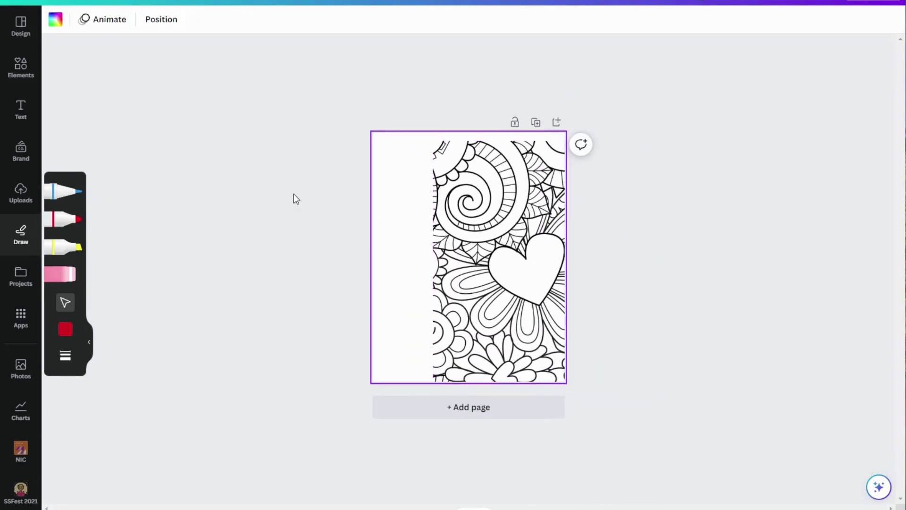
click(55, 20)
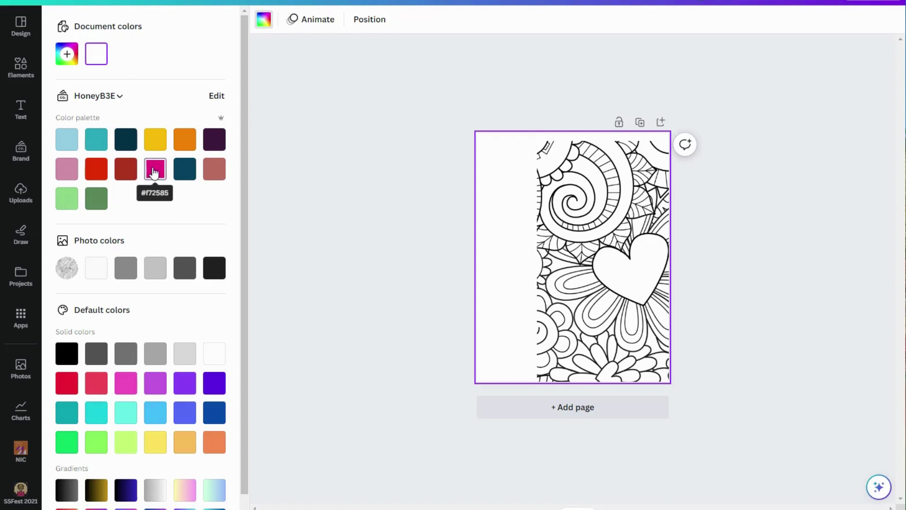
click(154, 173)
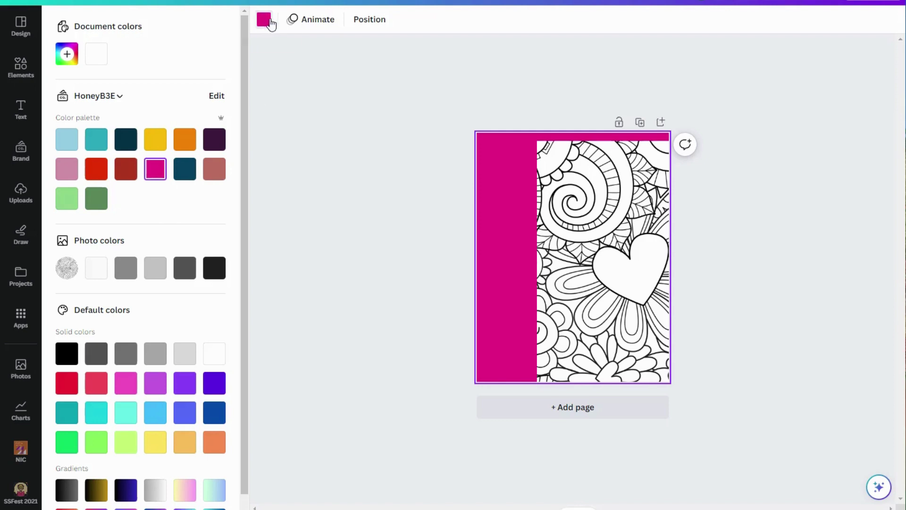
click(267, 20)
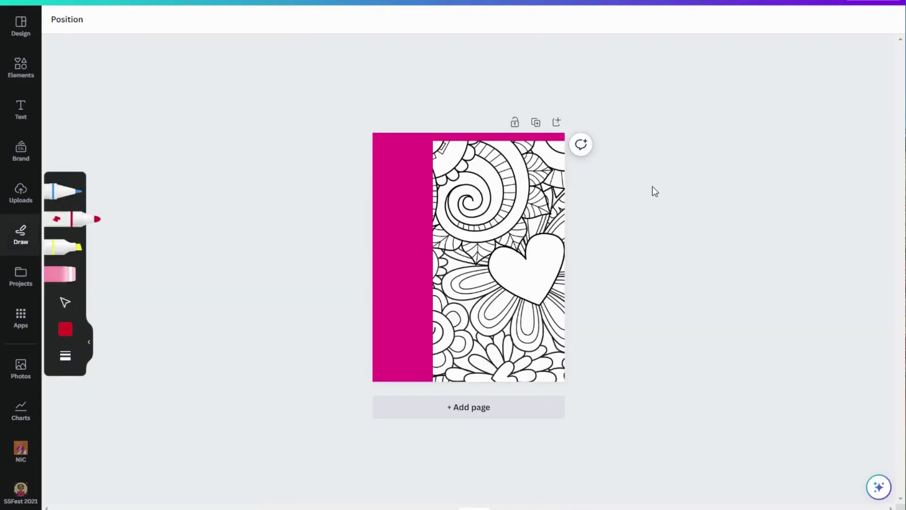
Move the coloring-page image back so it covers the whole page.
click(65, 302)
drag(499, 281, 467, 259)
click(392, 159)
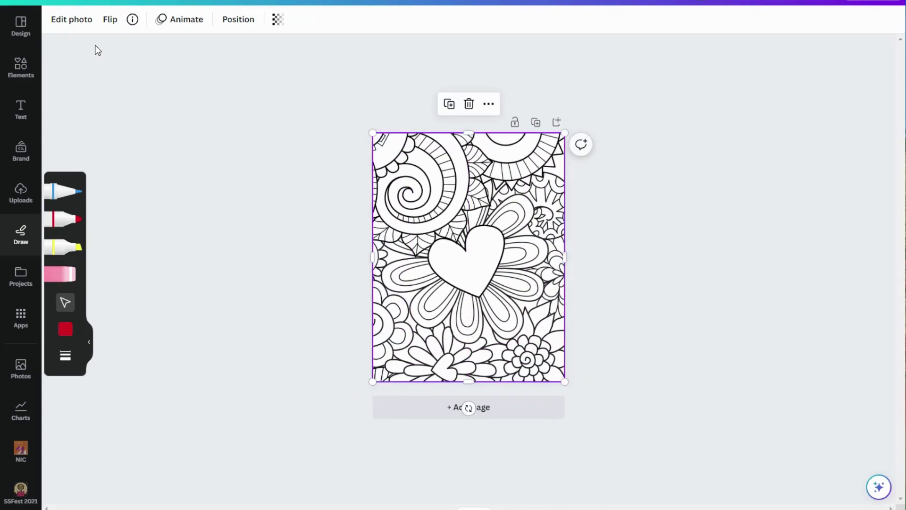
click(67, 26)
click(84, 109)
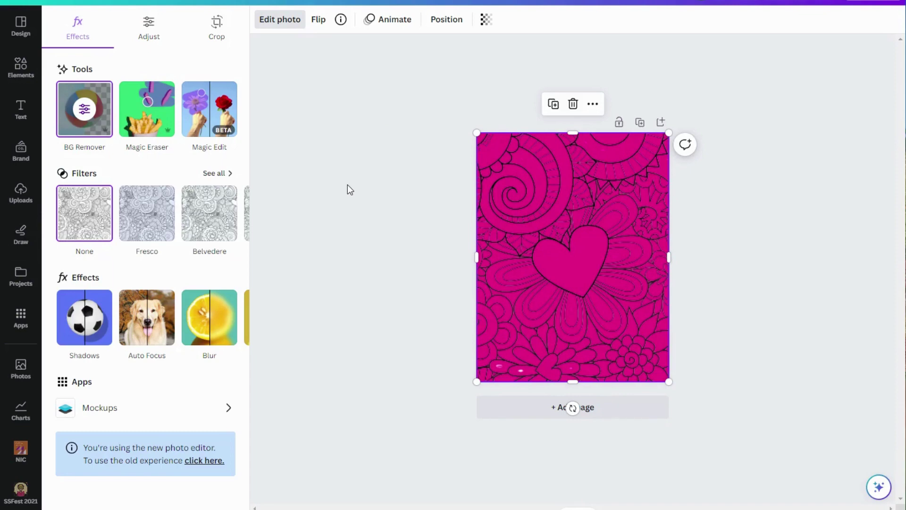
key(d)
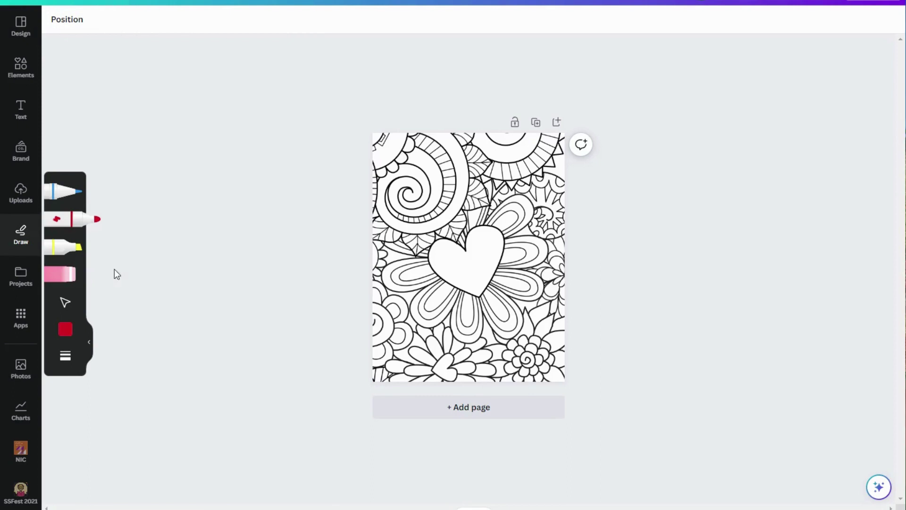
Apply the BG Remover to the coloring-page image so only its line art remains over the pink background.
click(64, 302)
click(461, 281)
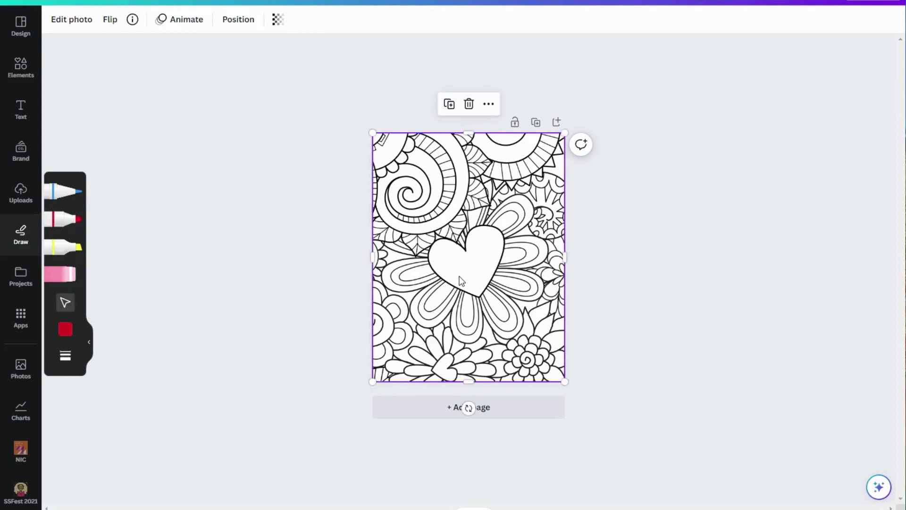
click(70, 20)
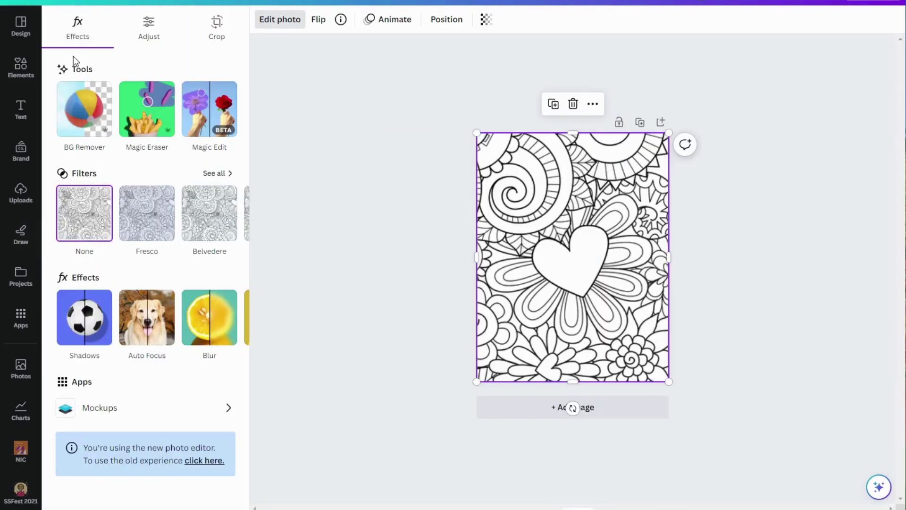
click(83, 114)
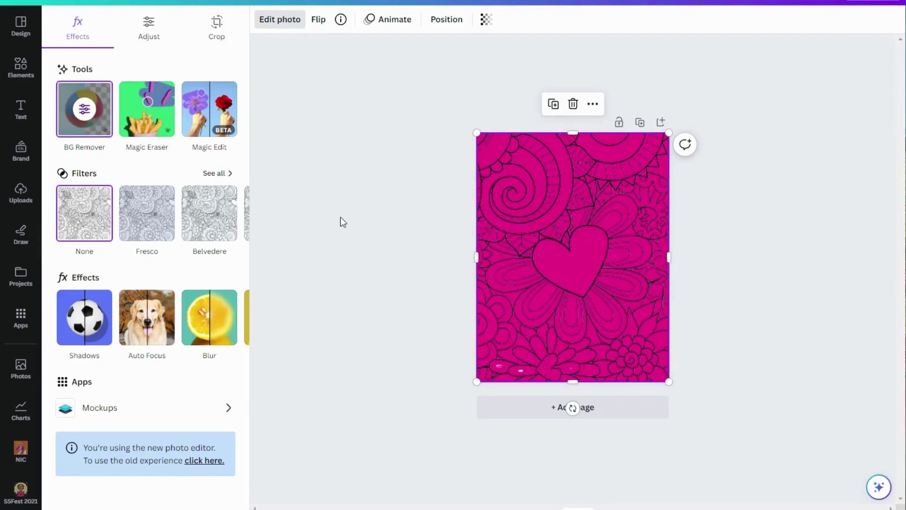
key(d)
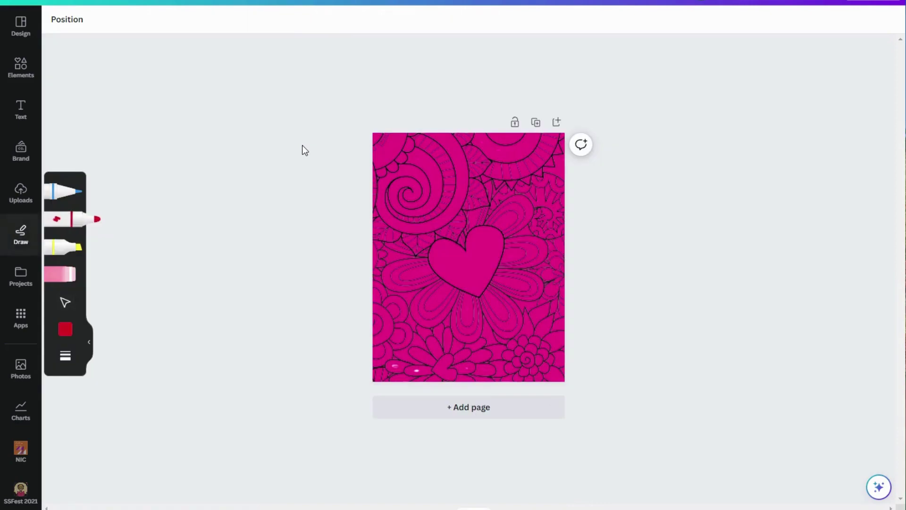
Move the transparent line art down and to the right, away from its alignment with the page.
click(65, 302)
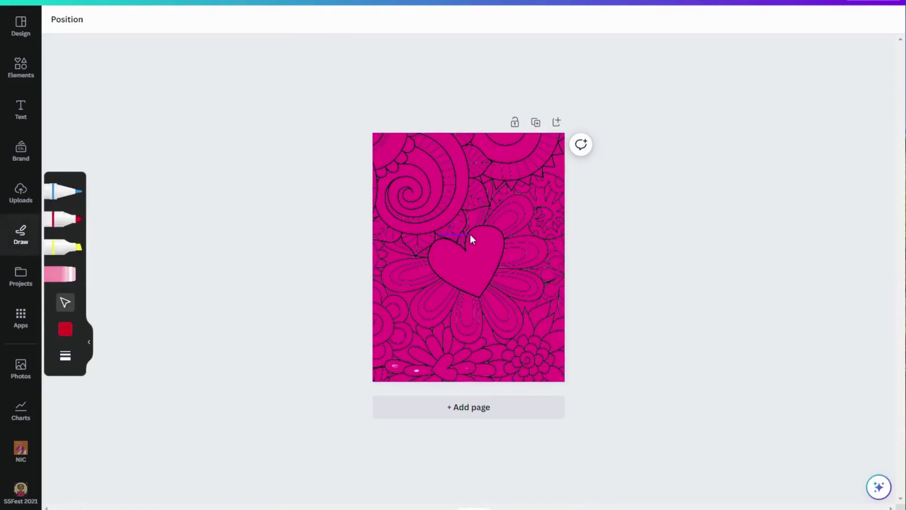
click(447, 180)
drag(448, 180, 472, 197)
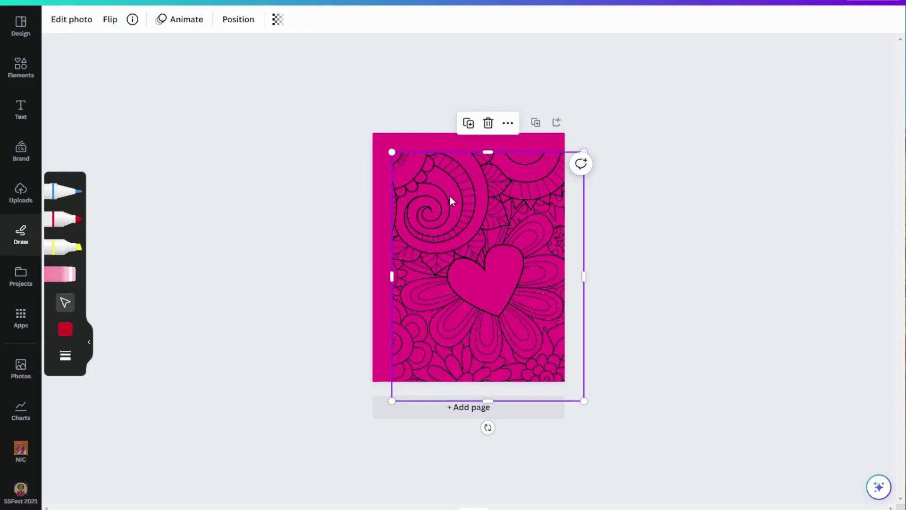
drag(454, 237, 478, 239)
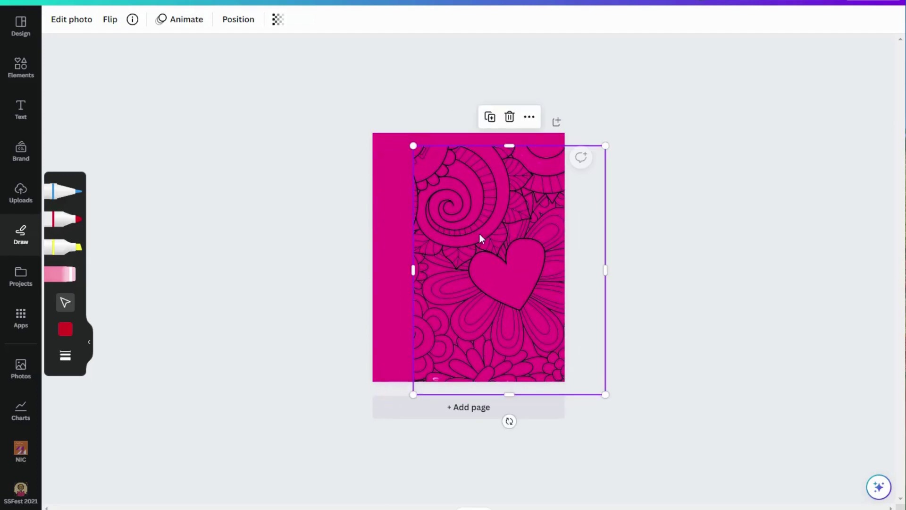
Duplicate the transparent line art and align both copies exactly over the full page to thicken the outlines.
click(490, 118)
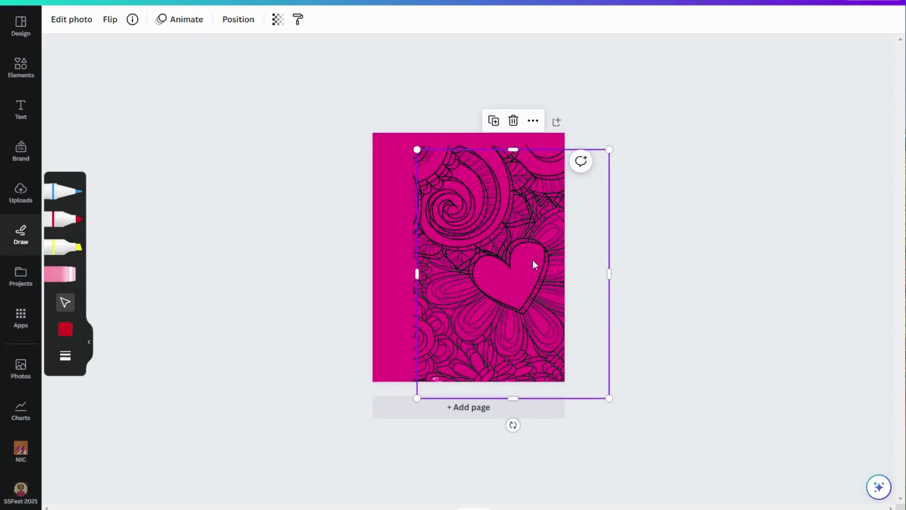
drag(511, 288, 538, 324)
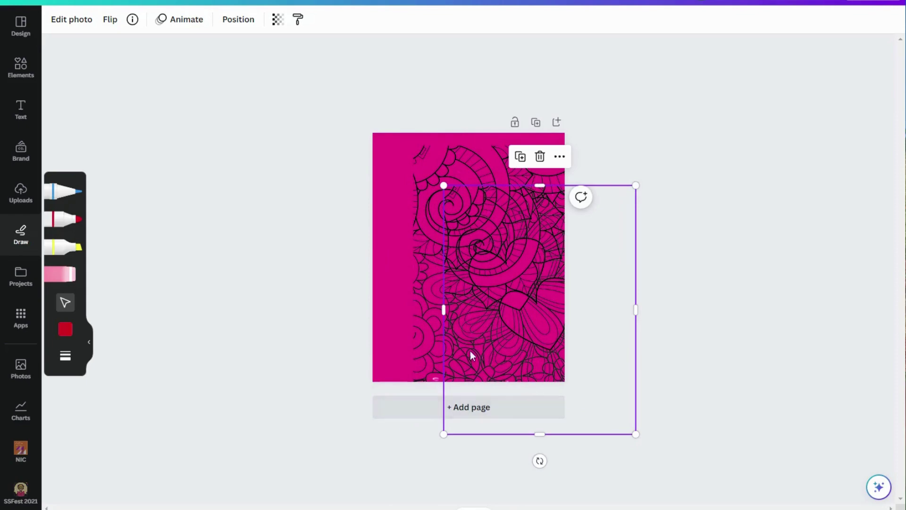
click(473, 169)
drag(491, 168, 447, 152)
click(510, 310)
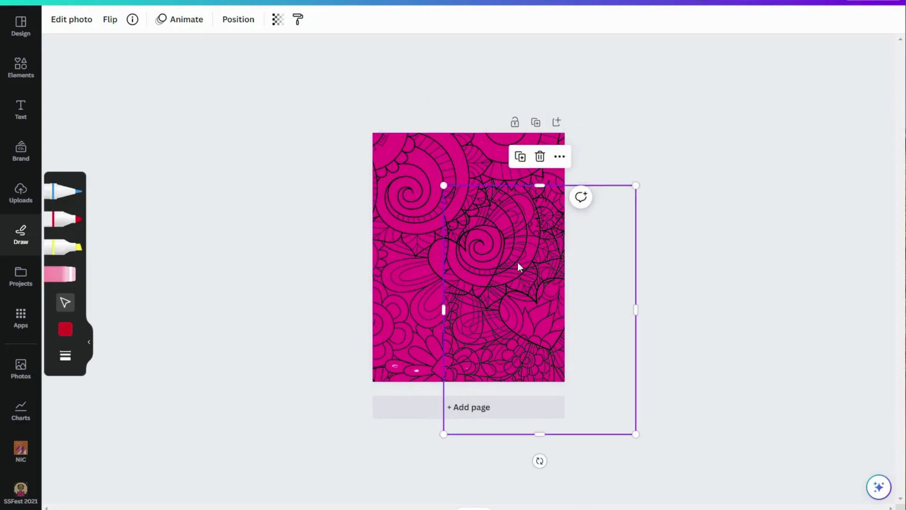
drag(518, 267, 447, 197)
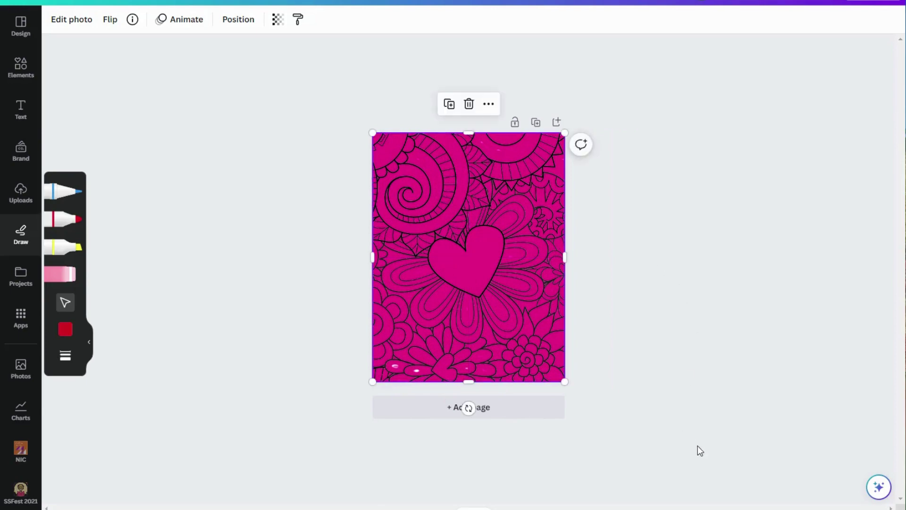
Examine the doubled outlines around the central heart and its petals at close range.
scroll(469, 257, up, 5)
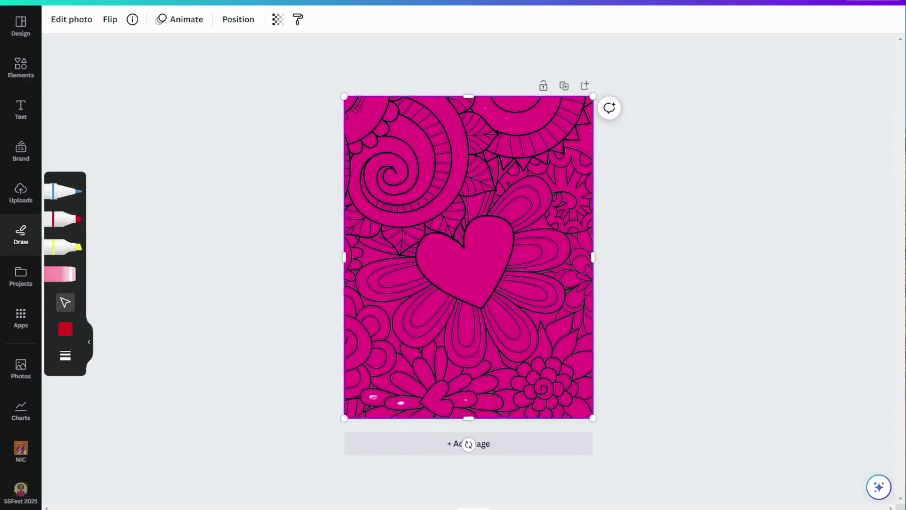
scroll(468, 257, down, 4)
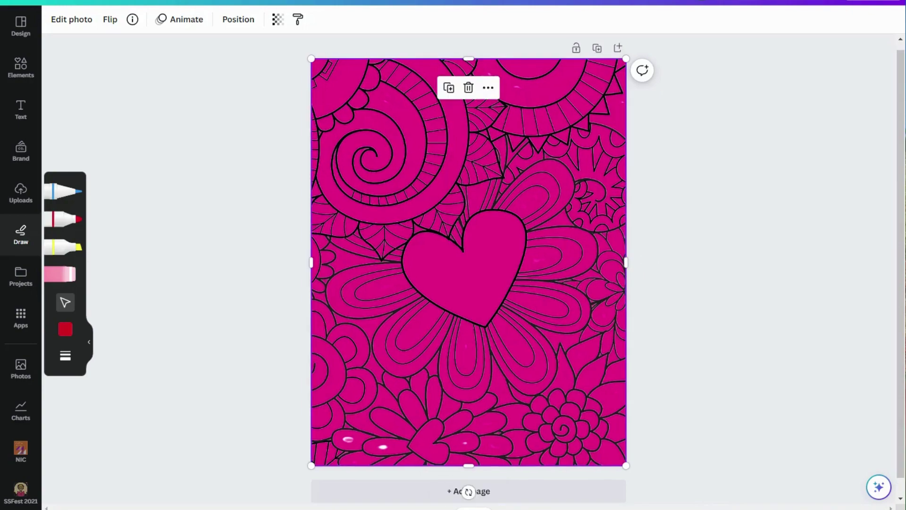
key(ctrl+plus)
key(ctrl+plus)
key(ctrl+plus)
key(ctrl+plus)
key(ctrl+plus)
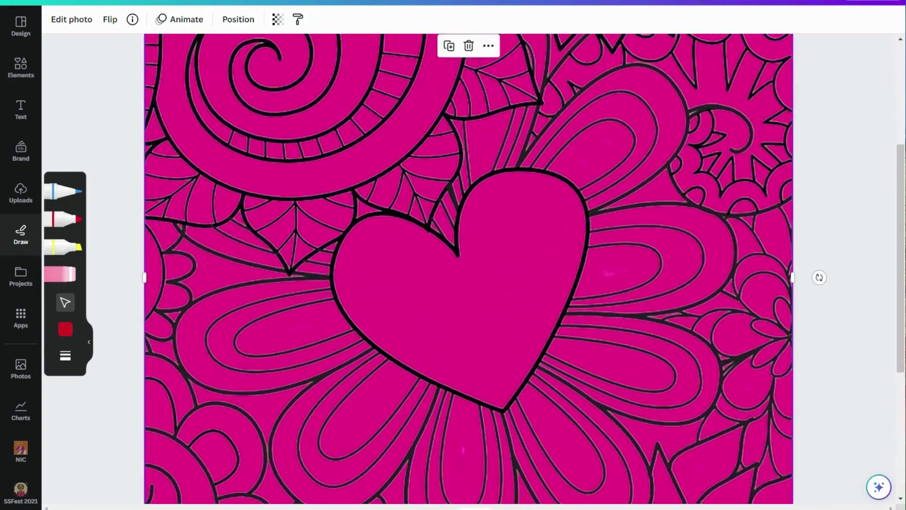
key(ctrl+minus)
key(ctrl+minus)
key(ctrl+minus)
key(ctrl+minus)
key(ctrl+minus)
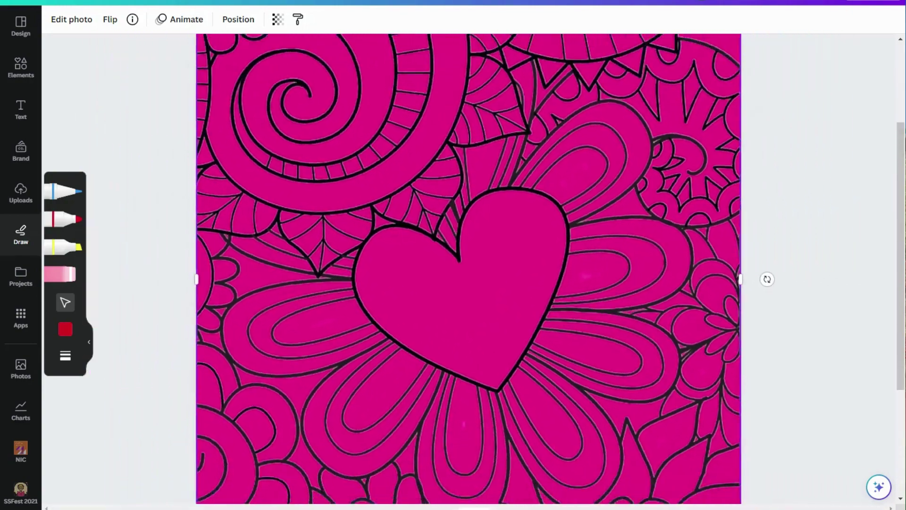
key(ctrl+plus)
key(ctrl+plus)
key(ctrl+plus)
key(ctrl+plus)
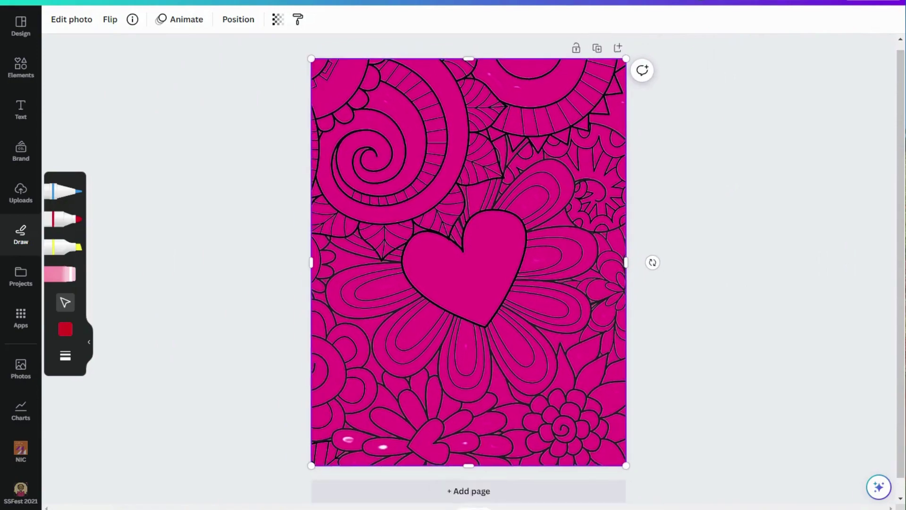
key(ctrl+plus)
key(ctrl+plus)
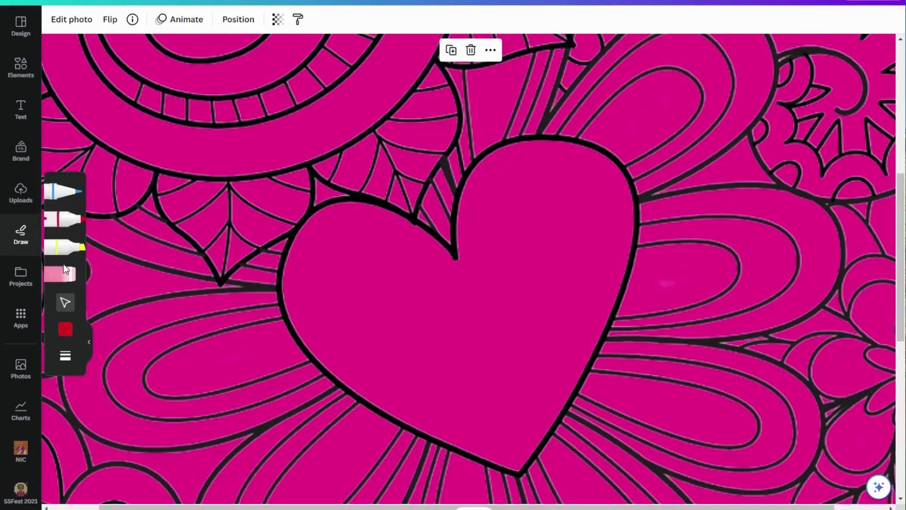
Browse the palette and default solid colors available for the marker.
click(65, 333)
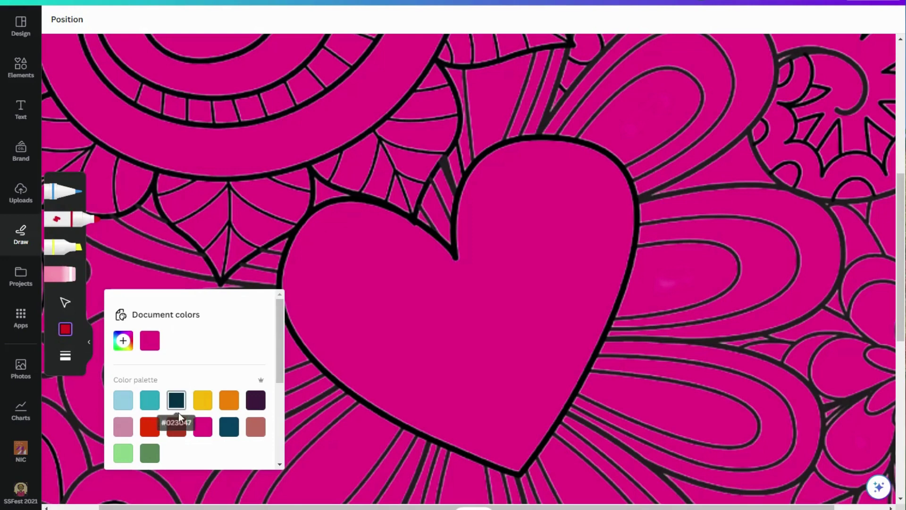
click(177, 427)
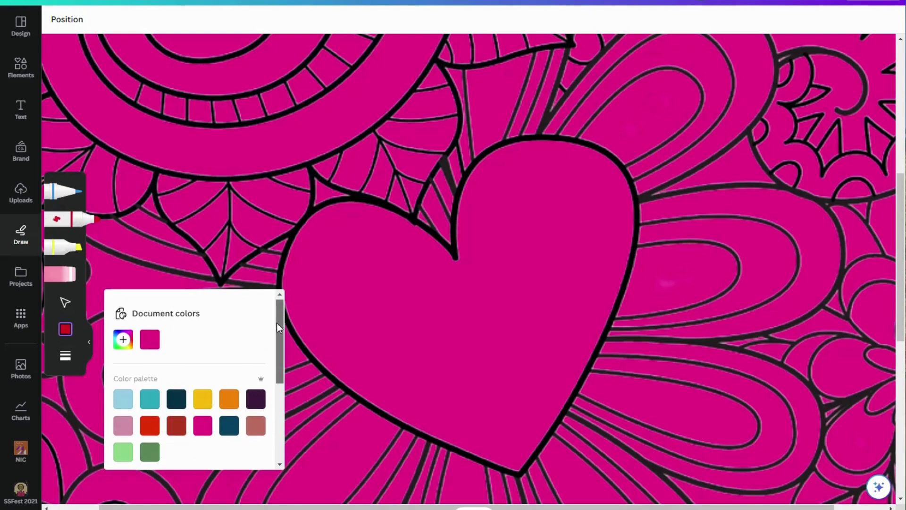
drag(277, 323, 279, 407)
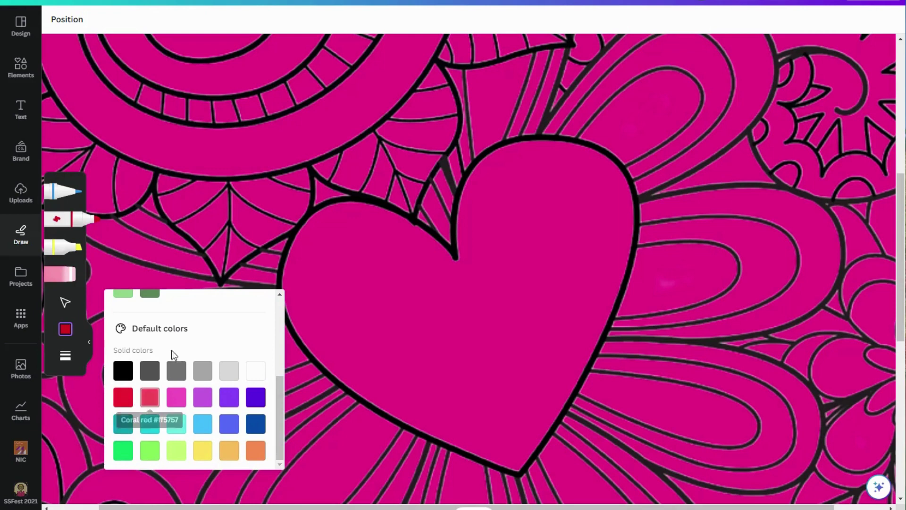
scroll(215, 340, up, 4)
Try a custom burnt-orange marker color, #CB5411.
click(123, 347)
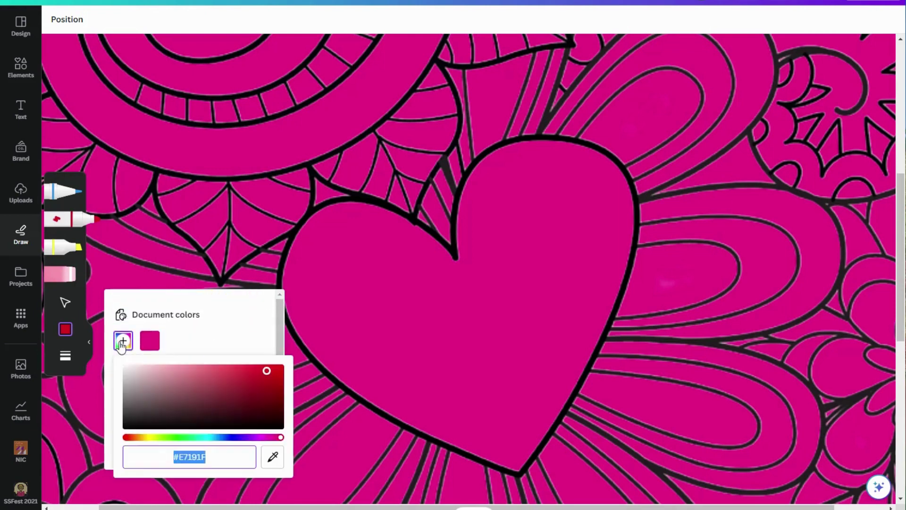
drag(138, 441, 136, 439)
drag(271, 370, 271, 378)
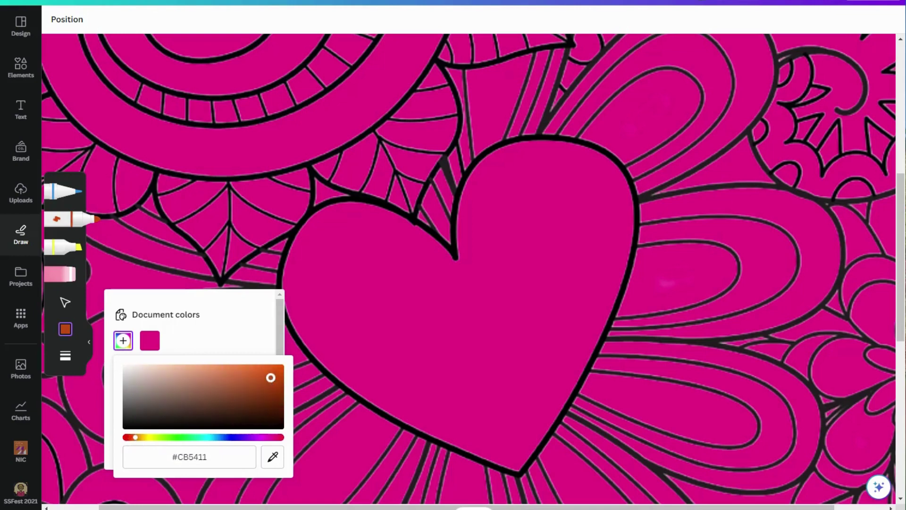
click(222, 455)
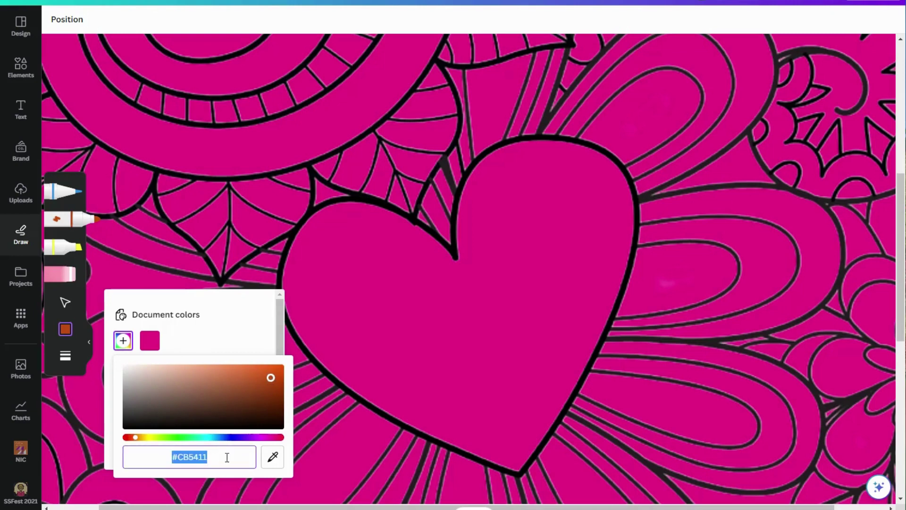
click(227, 457)
key(Return)
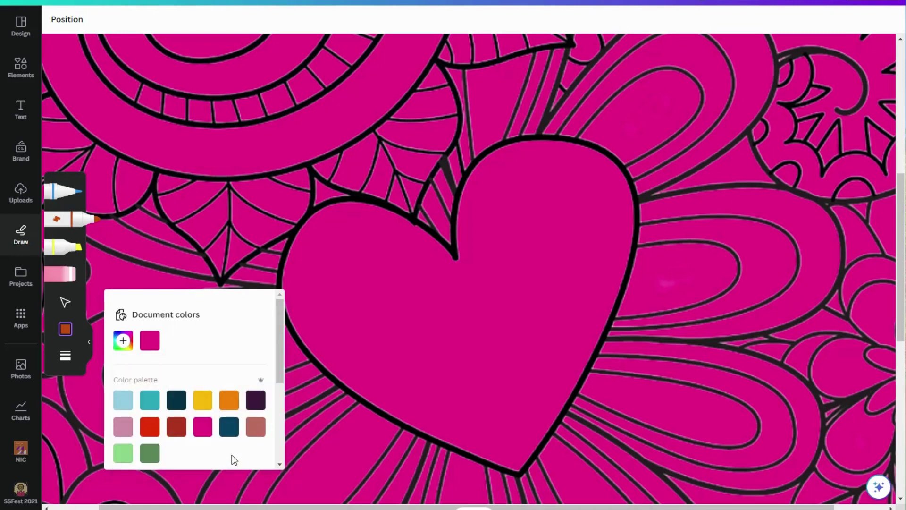
Set the marker color to the palette's orange and switch to the yellow highlighter.
click(230, 406)
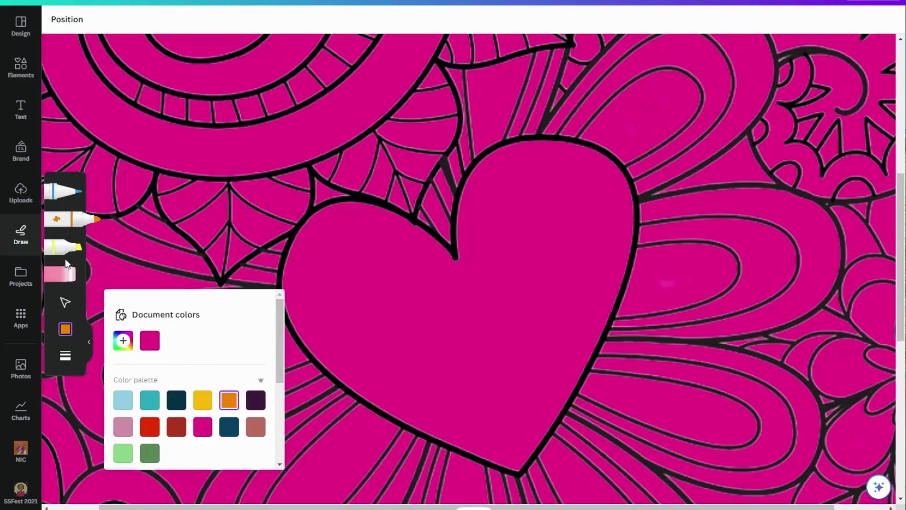
click(60, 218)
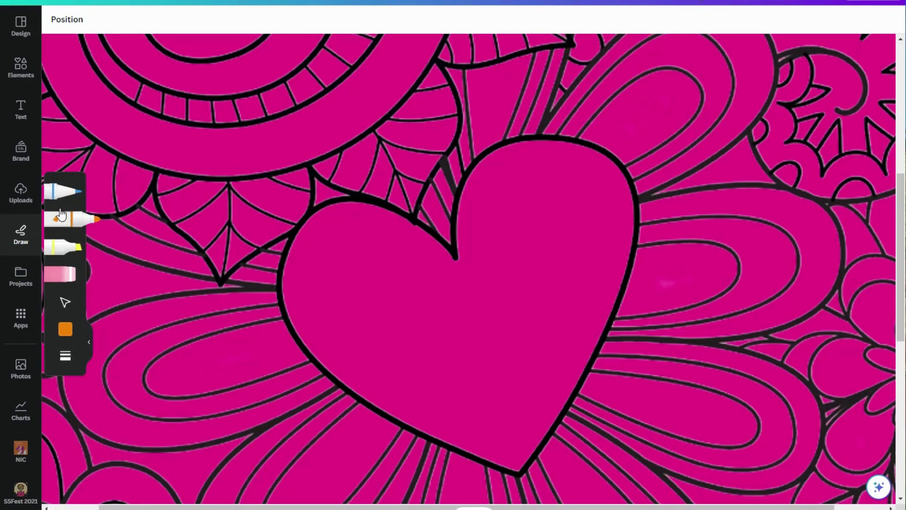
click(59, 251)
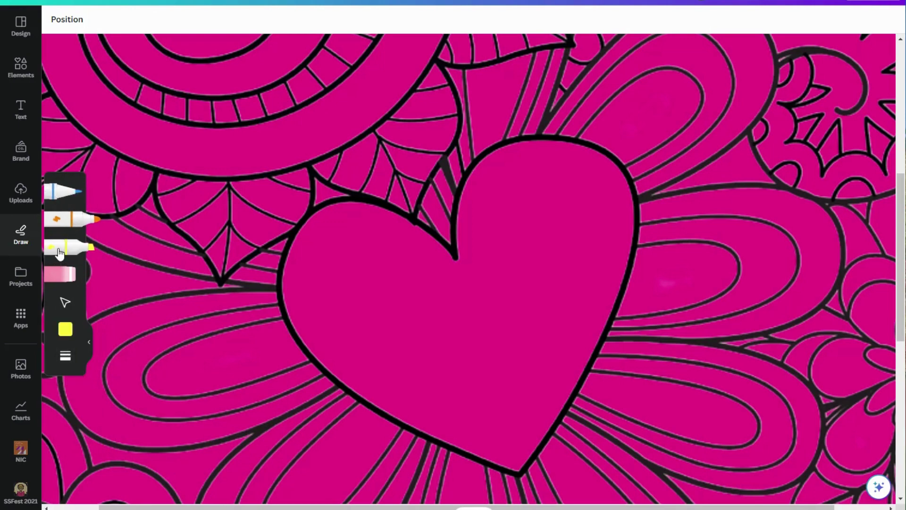
Select the orange marker and set its stroke weight to the thickest preset, 36.
click(55, 221)
click(78, 193)
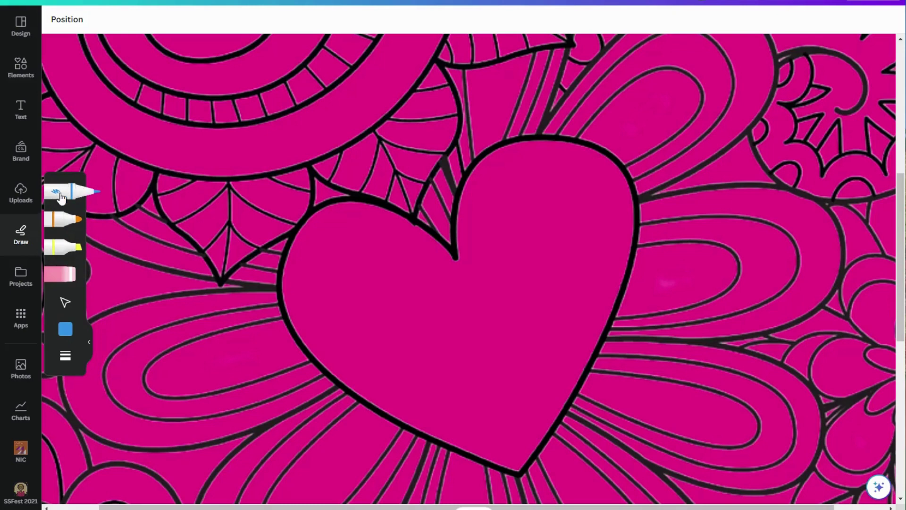
click(57, 222)
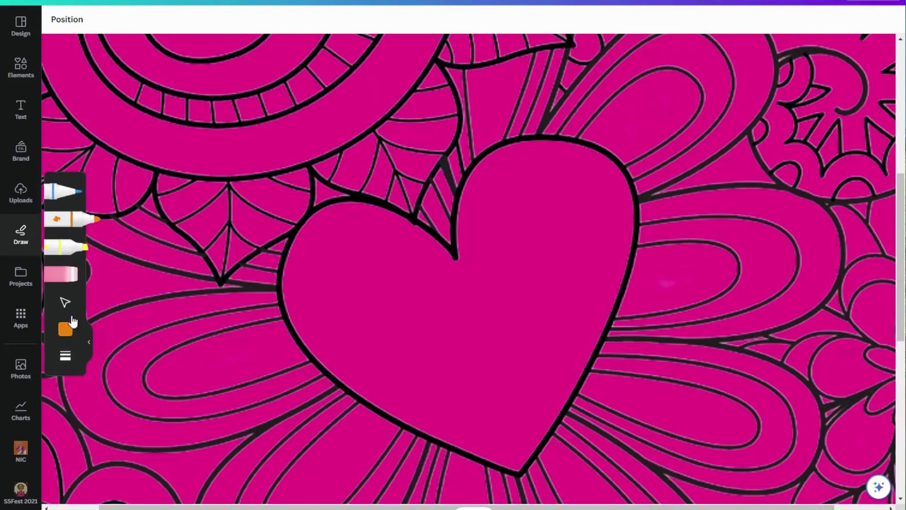
click(63, 358)
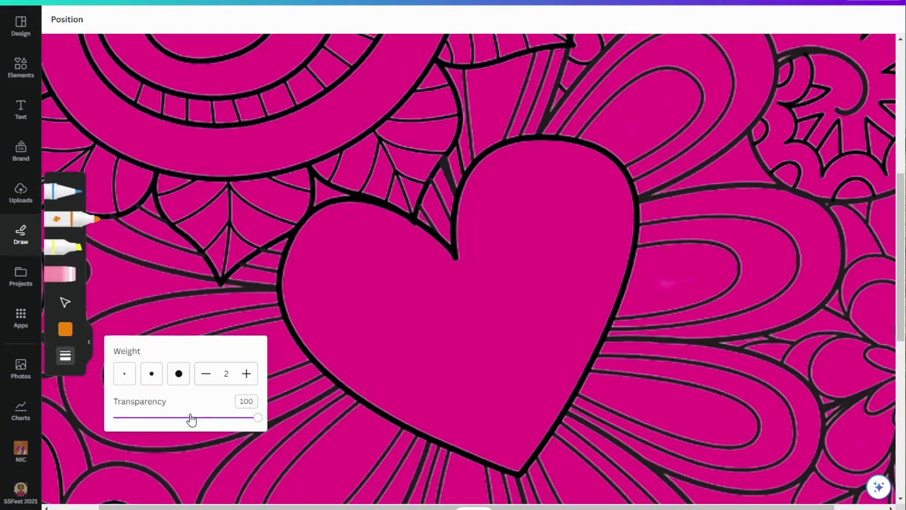
click(179, 374)
click(152, 375)
click(123, 375)
click(152, 375)
click(178, 376)
Color the central heart's interior orange, extending the fill to the outline around the right lobe.
mouse_move(376, 243)
mouse_down()
mouse_move(343, 255)
mouse_move(335, 237)
mouse_move(397, 238)
mouse_move(440, 281)
mouse_move(408, 270)
mouse_move(367, 222)
mouse_up()
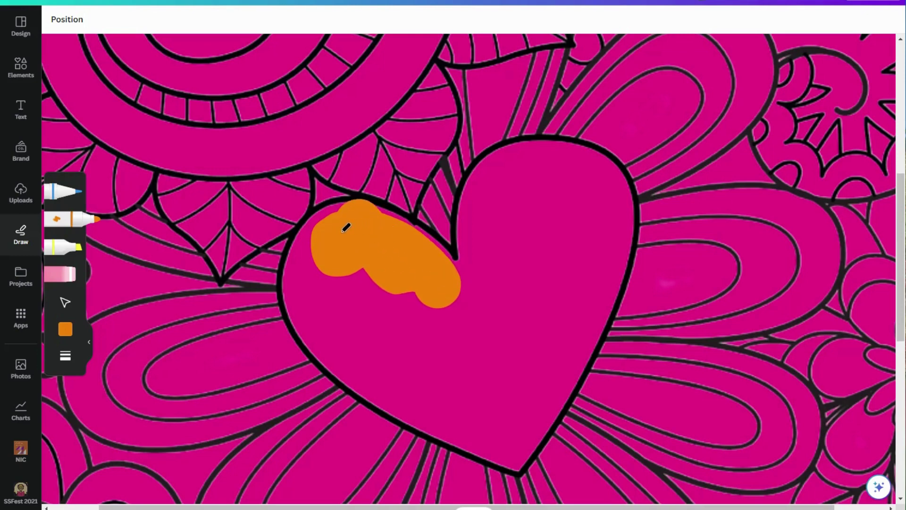
mouse_move(346, 228)
mouse_down()
mouse_move(335, 224)
mouse_move(317, 246)
mouse_move(312, 302)
mouse_move(319, 310)
mouse_move(368, 275)
mouse_move(344, 324)
mouse_move(426, 293)
mouse_move(354, 343)
mouse_move(331, 320)
mouse_move(412, 378)
mouse_move(408, 360)
mouse_move(491, 269)
mouse_move(466, 284)
mouse_move(498, 271)
mouse_move(495, 222)
mouse_move(519, 177)
mouse_move(552, 166)
mouse_move(584, 175)
mouse_move(601, 193)
mouse_move(607, 228)
mouse_move(593, 259)
mouse_move(517, 407)
mouse_move(486, 430)
mouse_move(463, 420)
mouse_move(448, 349)
mouse_move(494, 363)
mouse_move(515, 202)
mouse_move(538, 319)
mouse_move(560, 204)
mouse_move(569, 213)
mouse_up()
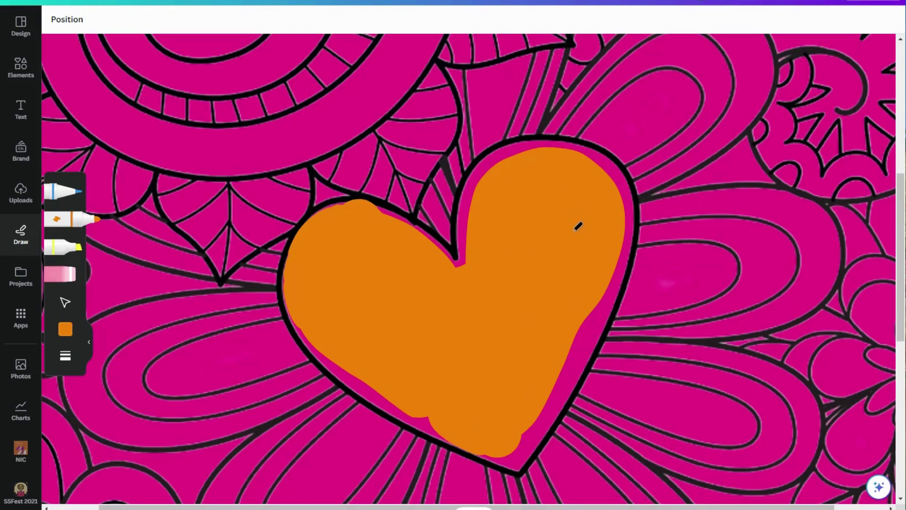
mouse_move(486, 253)
mouse_down()
mouse_move(465, 275)
mouse_move(490, 263)
mouse_move(481, 233)
mouse_move(494, 182)
mouse_up()
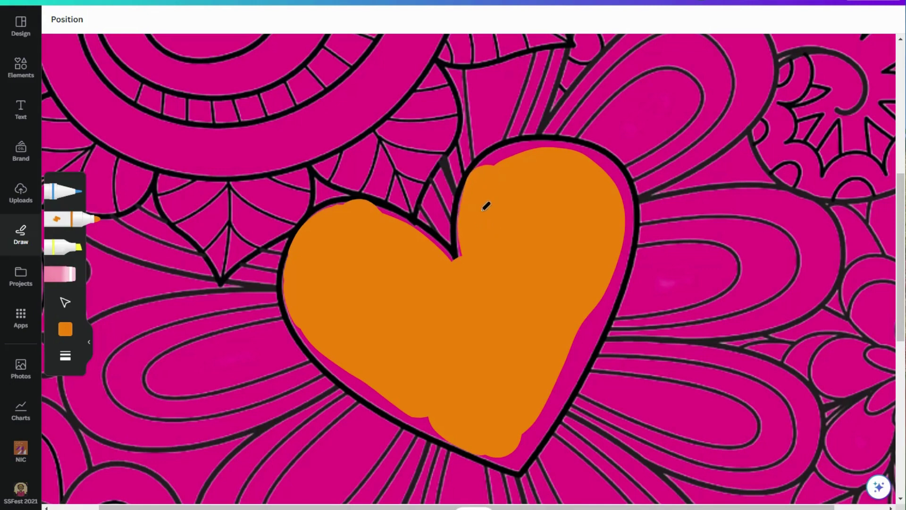
drag(482, 227, 482, 236)
mouse_move(501, 183)
mouse_down()
mouse_move(522, 158)
mouse_move(580, 155)
mouse_move(567, 158)
mouse_move(599, 168)
mouse_move(590, 167)
mouse_move(615, 189)
mouse_move(606, 283)
mouse_move(613, 262)
mouse_move(582, 335)
mouse_move(585, 326)
mouse_up()
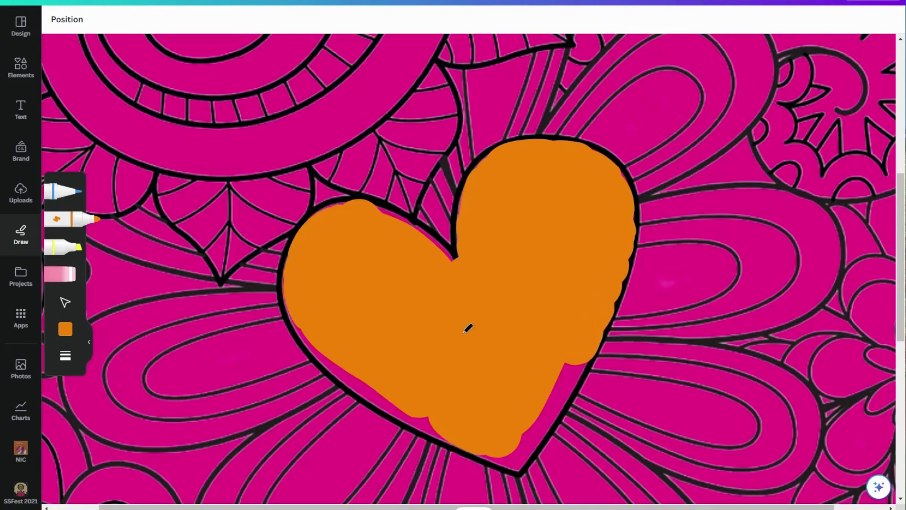
drag(298, 297, 299, 294)
key(ctrl+z)
mouse_move(309, 282)
mouse_down()
mouse_move(300, 273)
mouse_move(305, 280)
mouse_up()
key(ctrl+z)
drag(310, 285, 302, 281)
key(ctrl+z)
Extend the orange fill along the heart's lower-left and lower-right edges, undoing the stray dab near the tip.
drag(376, 346, 362, 354)
mouse_move(330, 331)
mouse_down()
mouse_move(377, 375)
mouse_move(453, 409)
mouse_up()
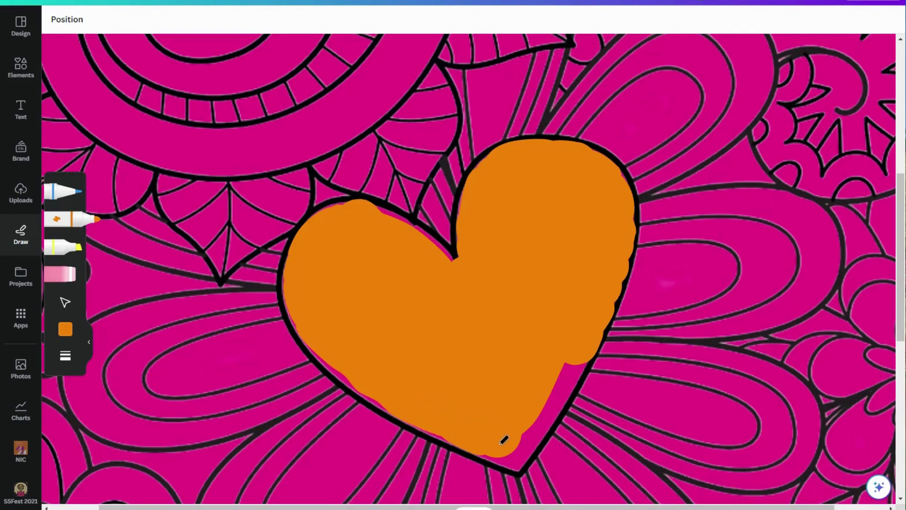
drag(504, 439, 509, 445)
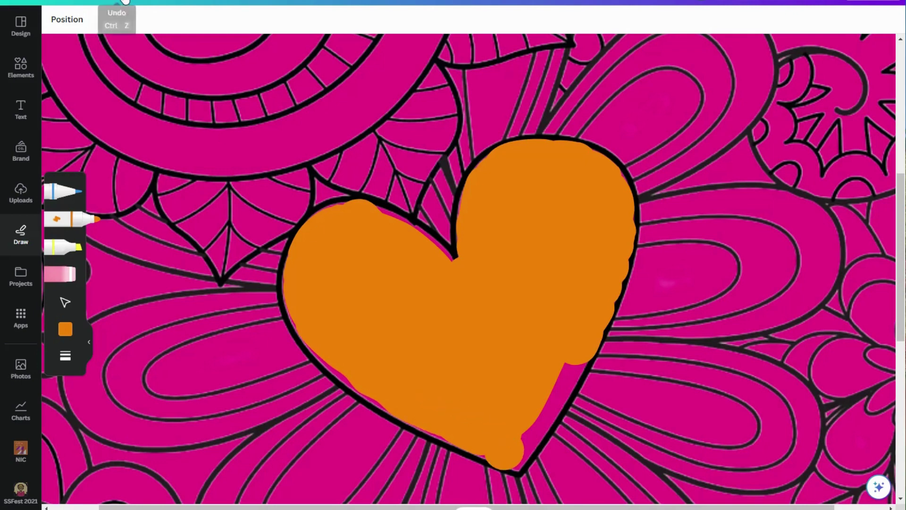
key(ctrl+z)
mouse_move(521, 419)
mouse_down()
mouse_move(507, 439)
mouse_move(527, 424)
mouse_move(557, 368)
mouse_up()
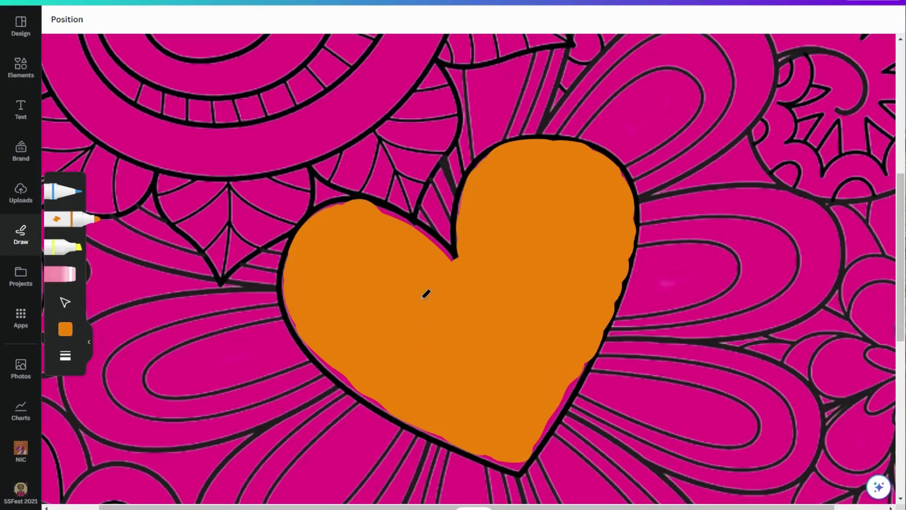
Set the marker to its thinnest preset weight and fill the pink gaps along the left lobe's upper edge down to the notch.
click(65, 356)
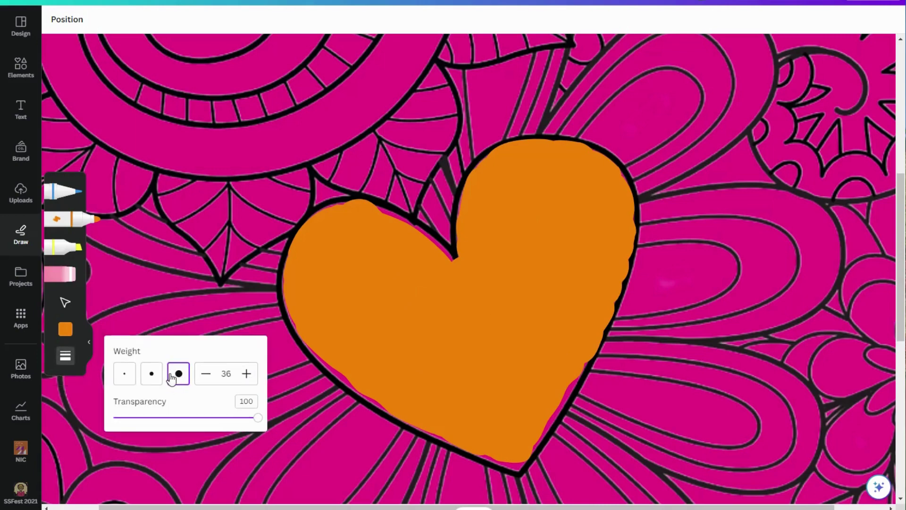
click(151, 376)
click(125, 375)
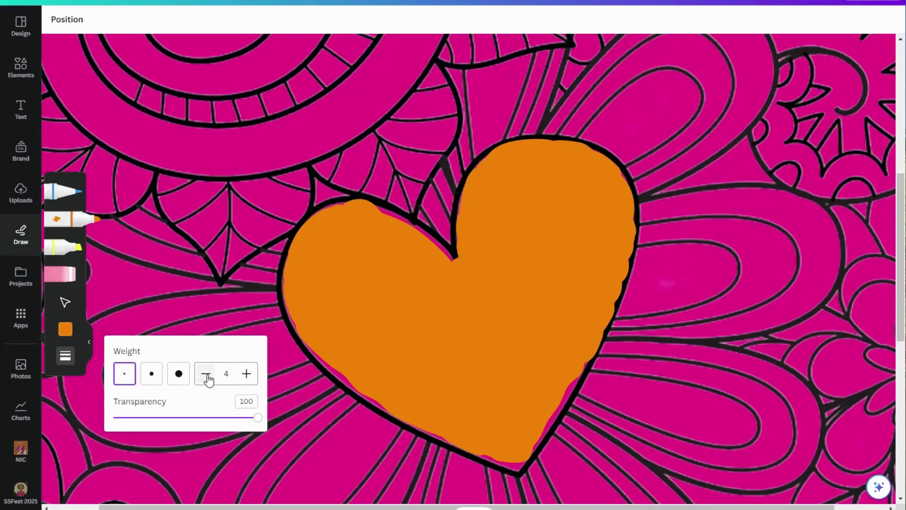
scroll(459, 253, up, 6)
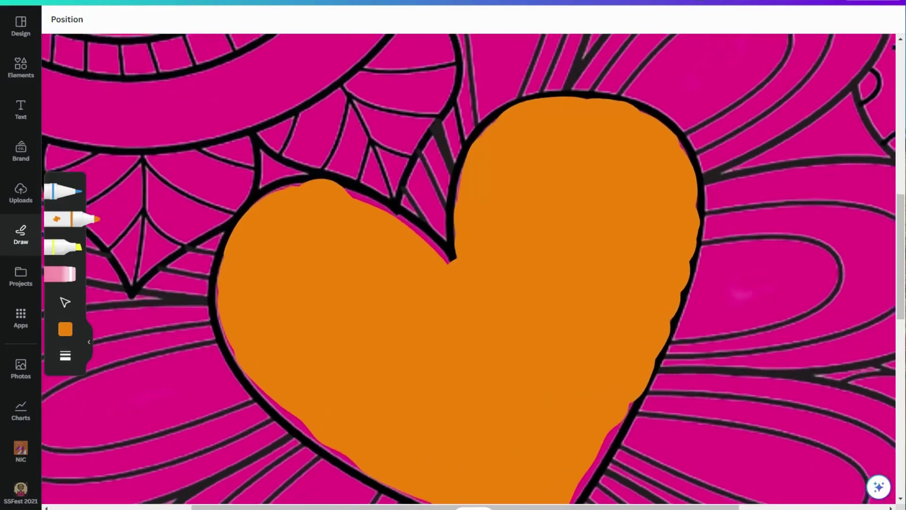
scroll(449, 264, up, 2)
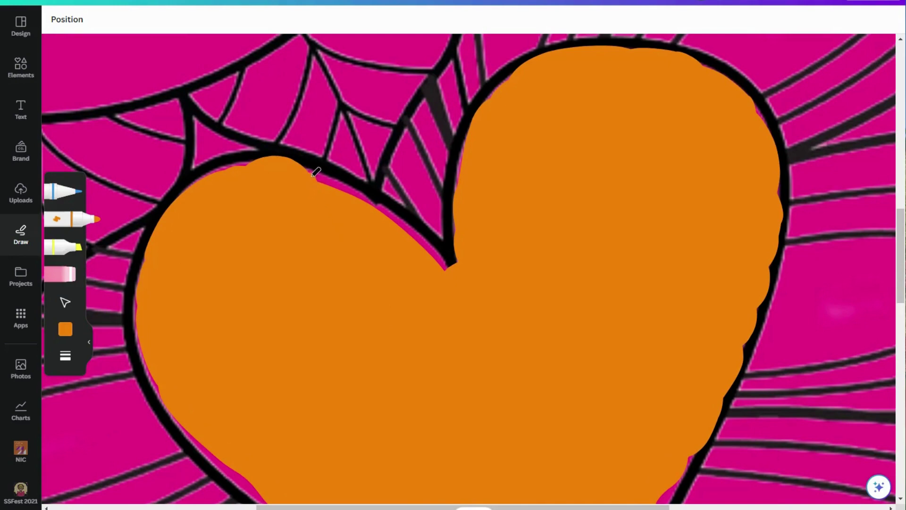
mouse_move(310, 172)
mouse_down()
mouse_move(376, 203)
mouse_move(449, 266)
mouse_move(424, 243)
mouse_up()
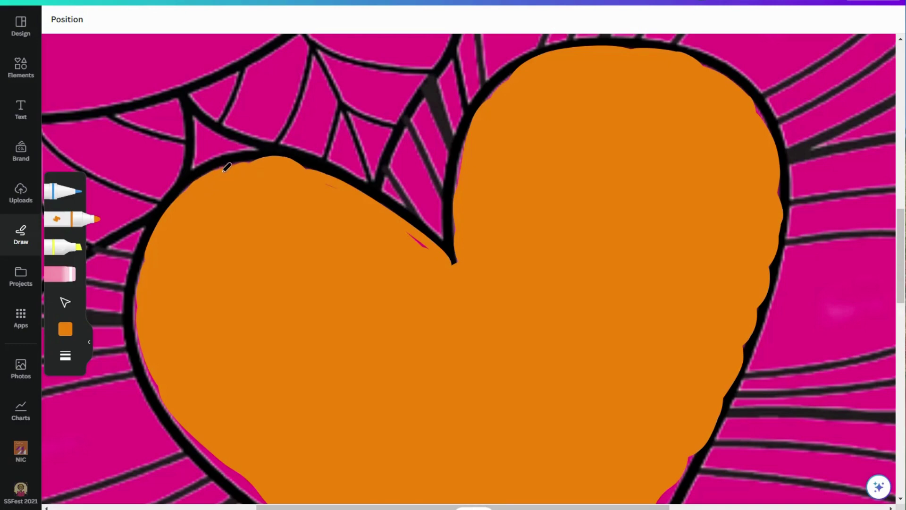
drag(252, 163, 224, 165)
drag(414, 229, 437, 249)
Fill the remaining gaps with orange along the heart's left side and lower-left edge toward the tip.
scroll(242, 336, down, 3)
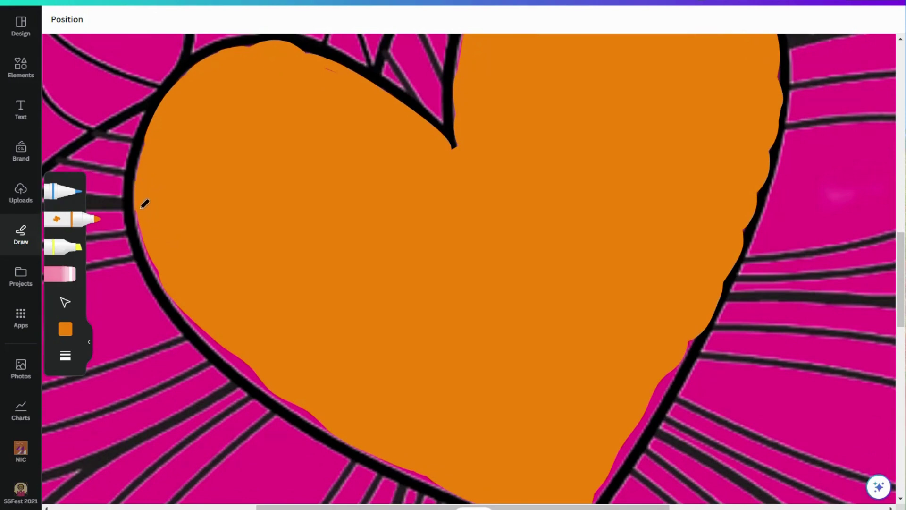
mouse_move(144, 226)
mouse_down()
mouse_move(174, 296)
mouse_move(256, 374)
mouse_move(195, 323)
mouse_up()
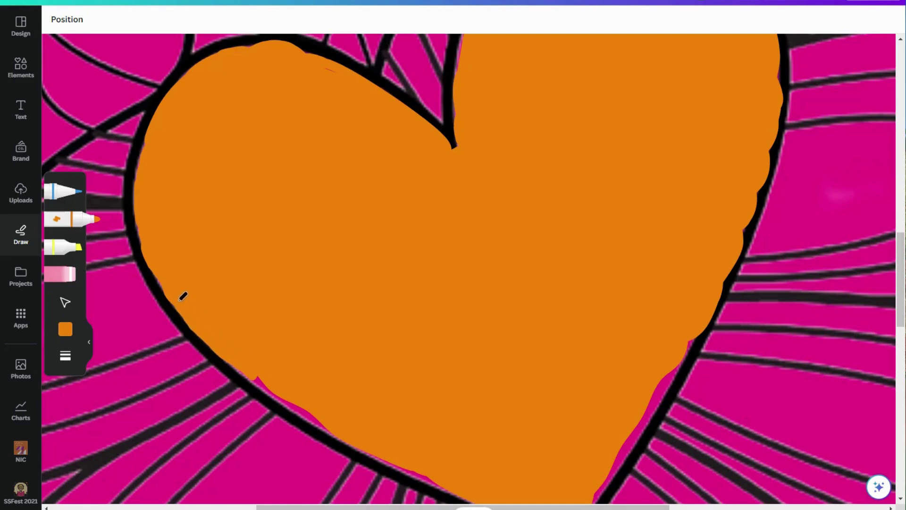
drag(164, 275, 163, 281)
scroll(434, 340, down, 3)
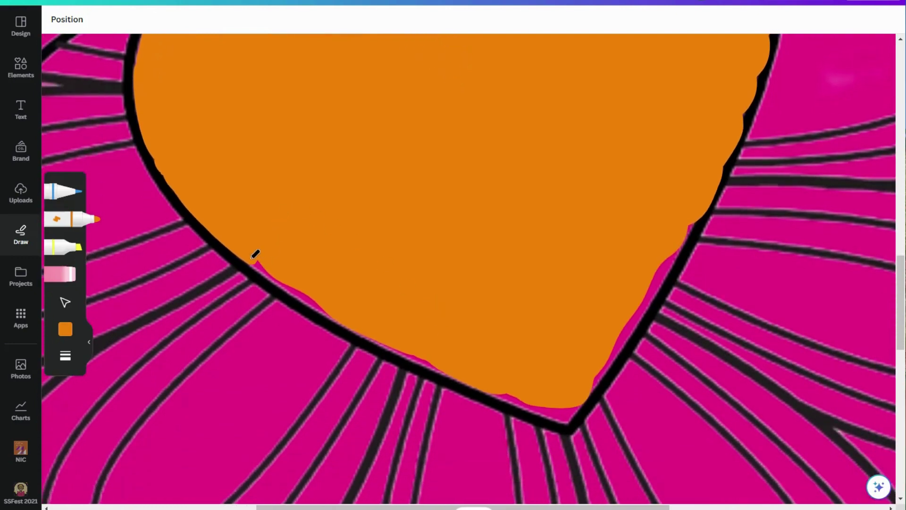
drag(258, 255, 339, 307)
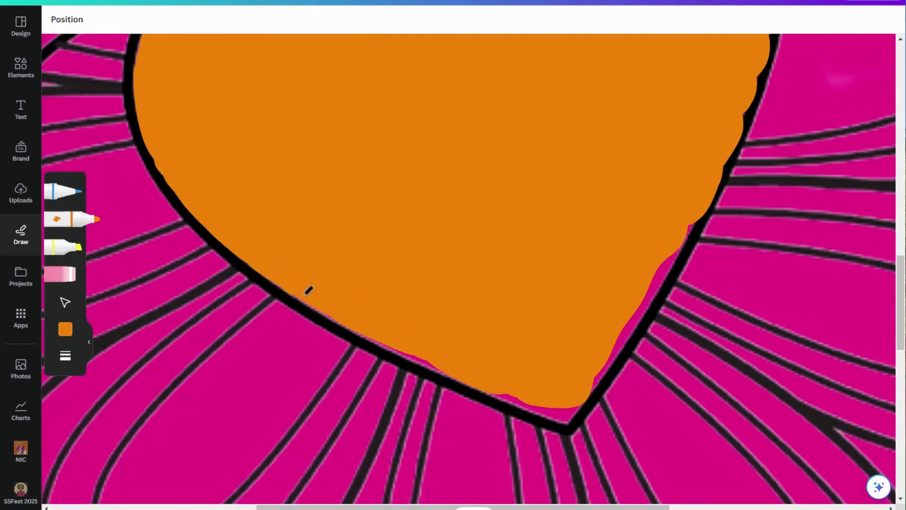
mouse_move(313, 299)
mouse_down()
mouse_move(457, 372)
mouse_move(498, 369)
mouse_move(508, 391)
mouse_move(463, 377)
mouse_move(568, 418)
mouse_move(512, 390)
mouse_up()
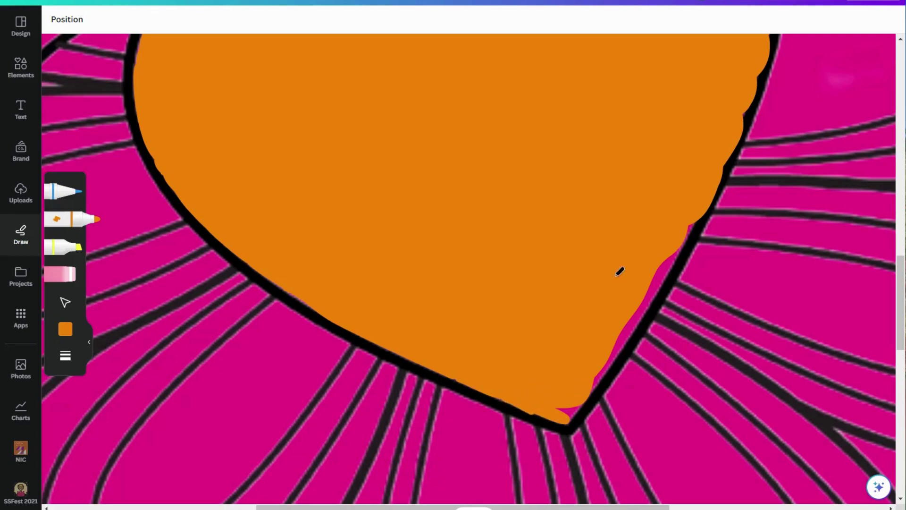
Fill the pink gaps along the heart's lower-right edge and tip with orange.
mouse_move(674, 252)
mouse_down()
mouse_move(574, 406)
mouse_move(564, 407)
mouse_up()
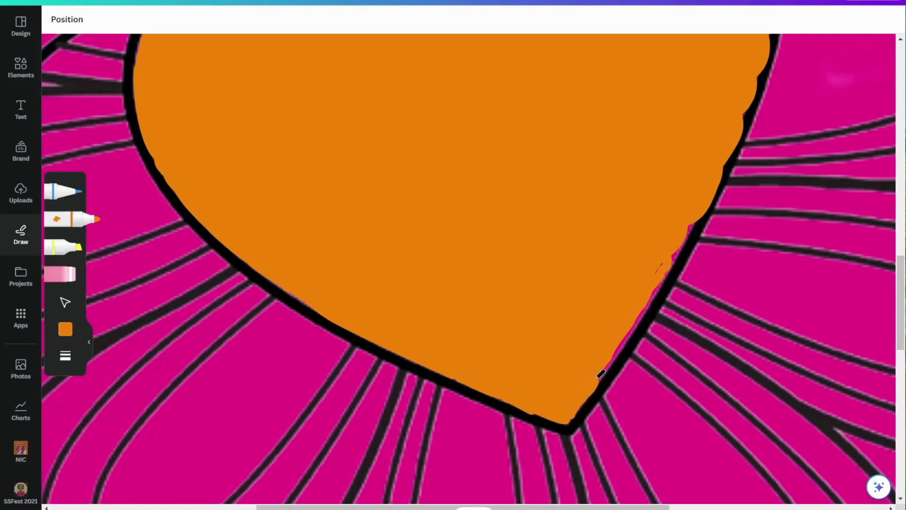
drag(608, 362, 641, 307)
mouse_move(684, 239)
mouse_down()
mouse_move(641, 317)
mouse_move(646, 291)
mouse_move(642, 320)
mouse_up()
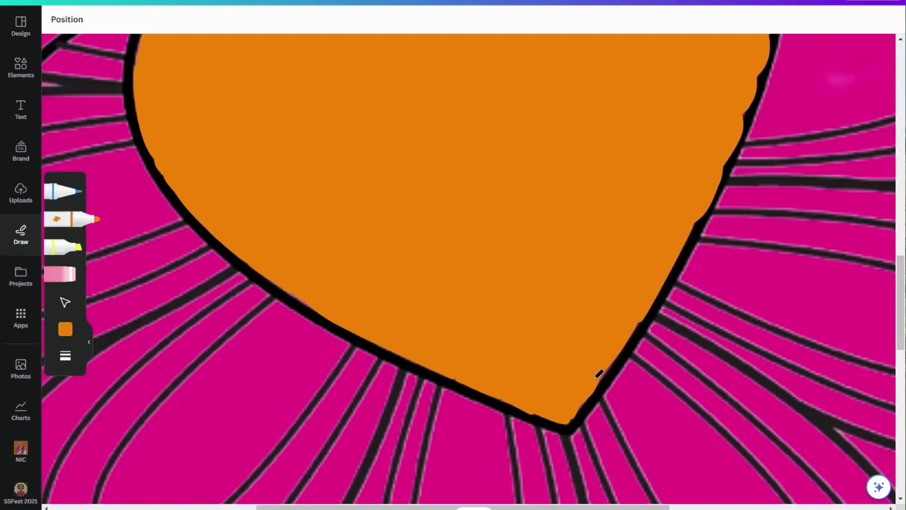
drag(601, 370, 616, 351)
Touch up both upper sides of the heart's right lobe with orange along the outline.
scroll(570, 261, up, 8)
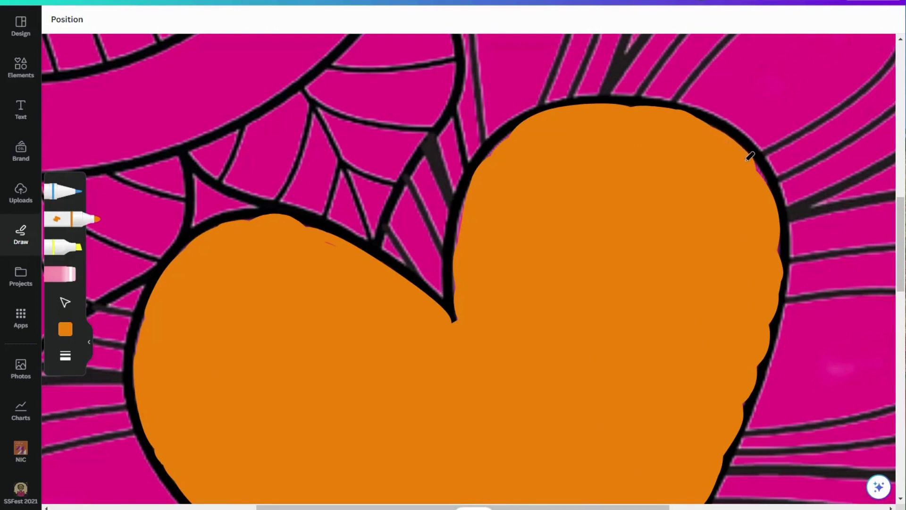
drag(750, 156, 771, 190)
mouse_move(461, 251)
mouse_down()
mouse_move(468, 203)
mouse_move(493, 177)
mouse_up()
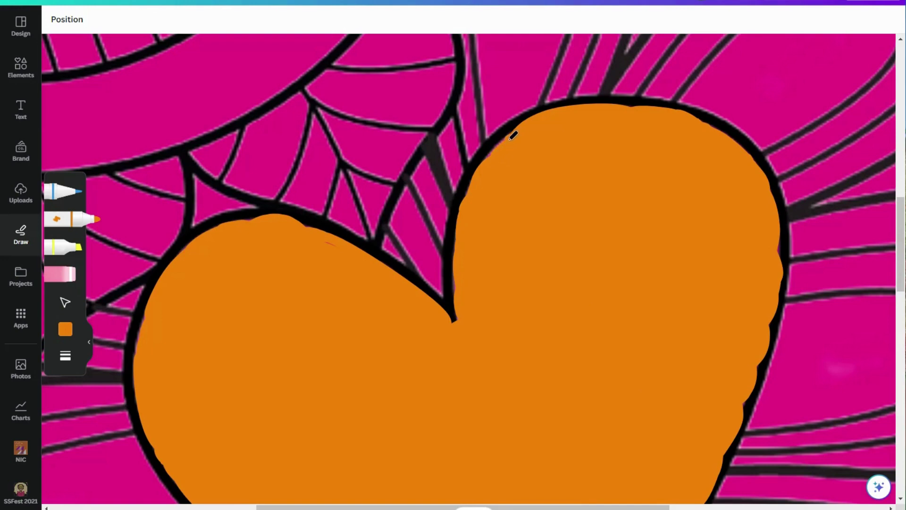
drag(503, 144, 496, 152)
Review the finished heart, and examine the layer list with its orange strokes, two line art images and background.
scroll(627, 295, down, 4)
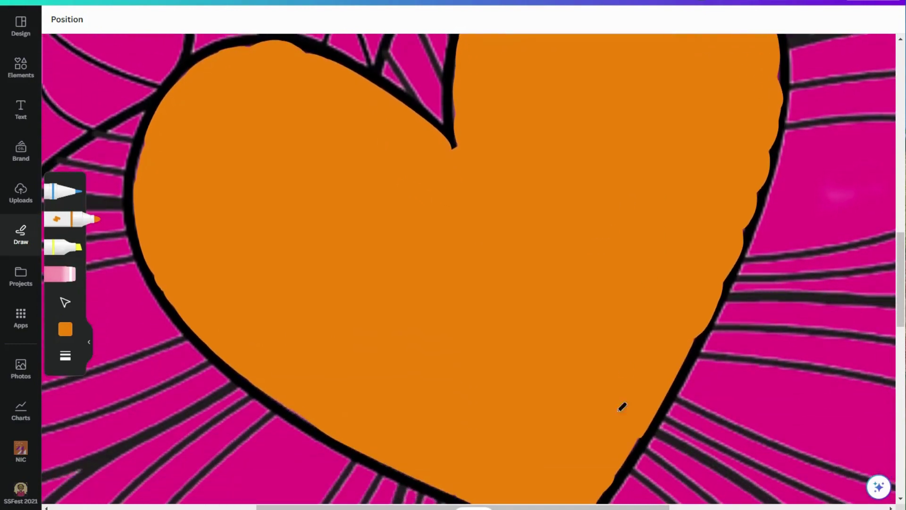
scroll(472, 269, down, 6)
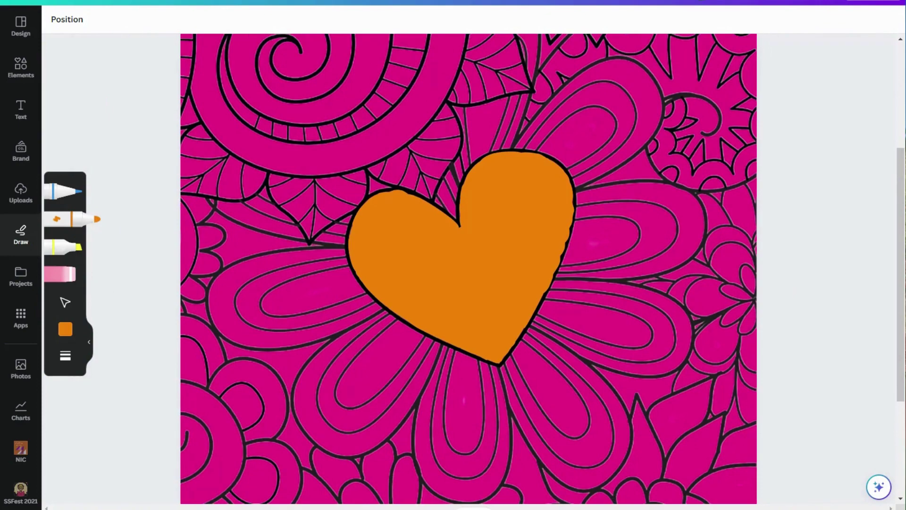
scroll(468, 269, down, 3)
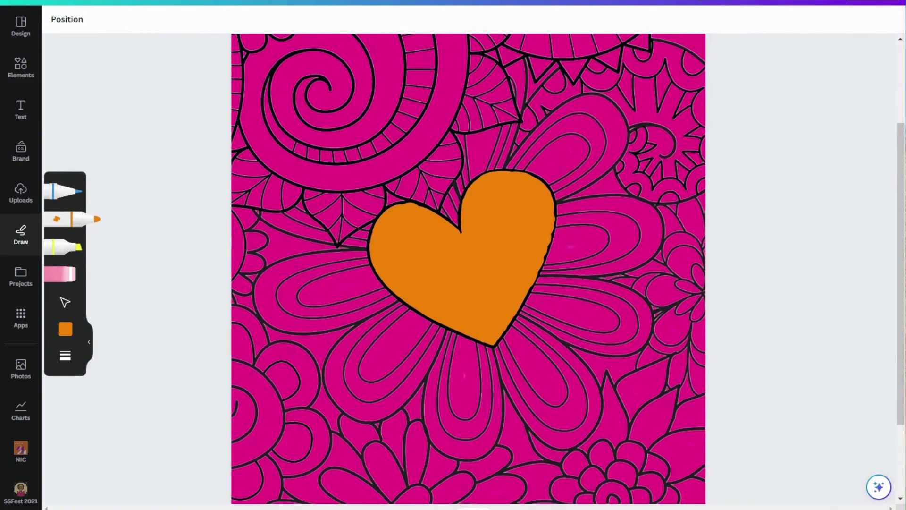
scroll(468, 239, up, 2)
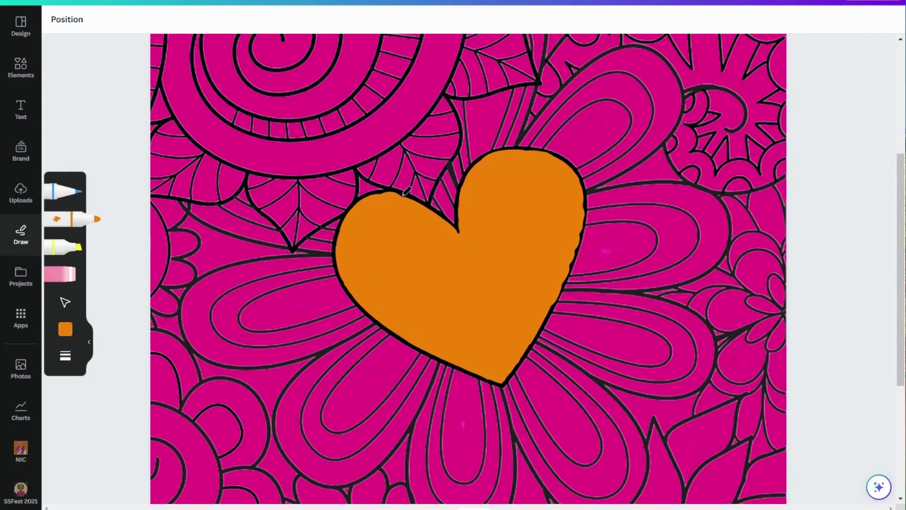
click(66, 308)
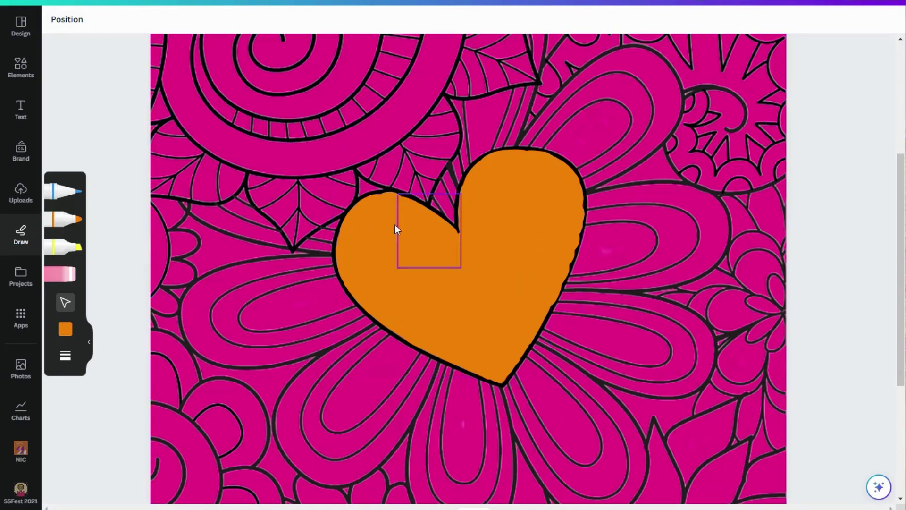
click(64, 24)
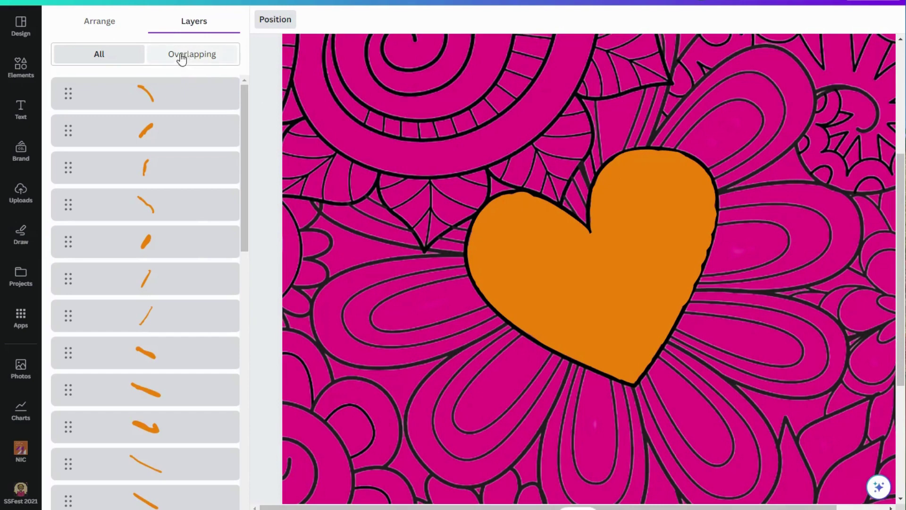
mouse_move(182, 85)
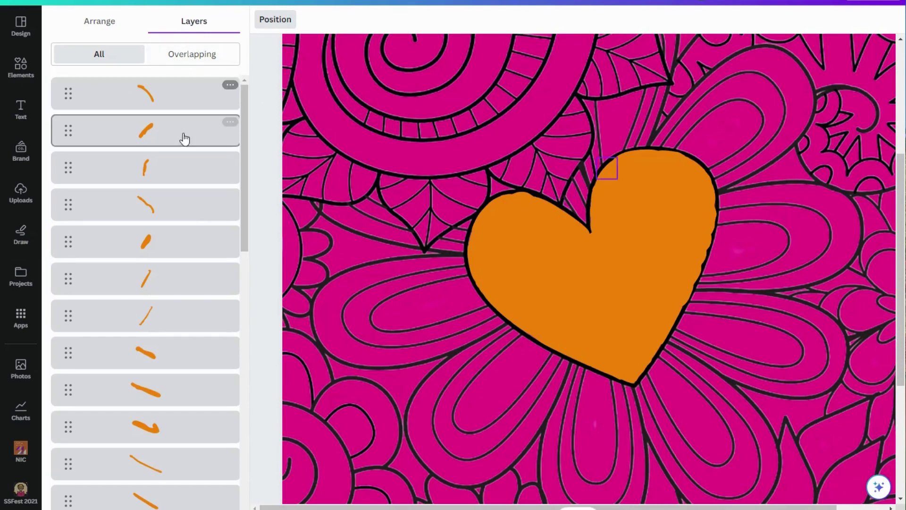
scroll(173, 228, down, 10)
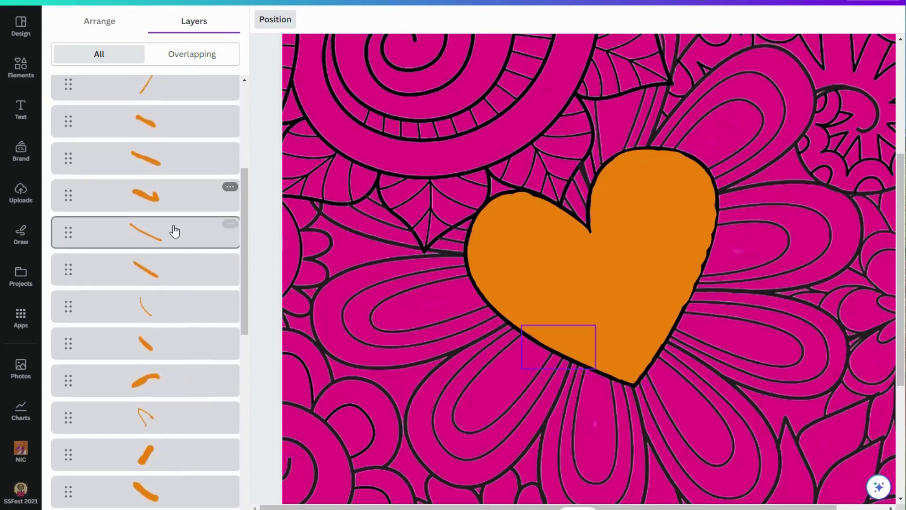
scroll(176, 228, down, 10)
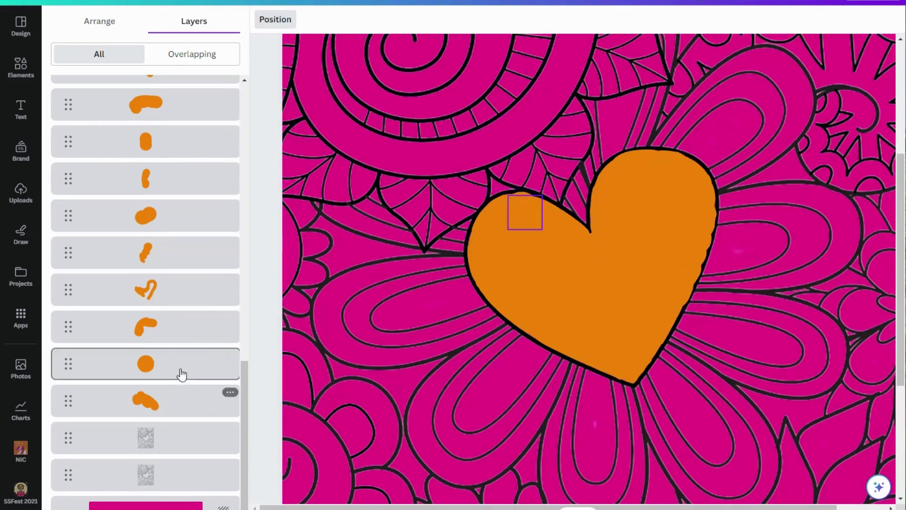
scroll(179, 354, up, 4)
scroll(178, 347, up, 10)
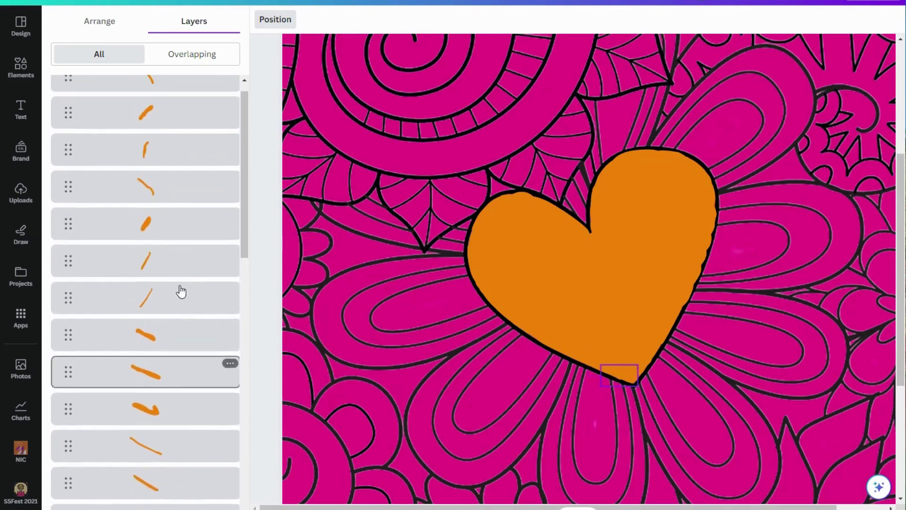
Select all the orange marker strokes in the heart, excluding the two line art images, and group them.
click(179, 102)
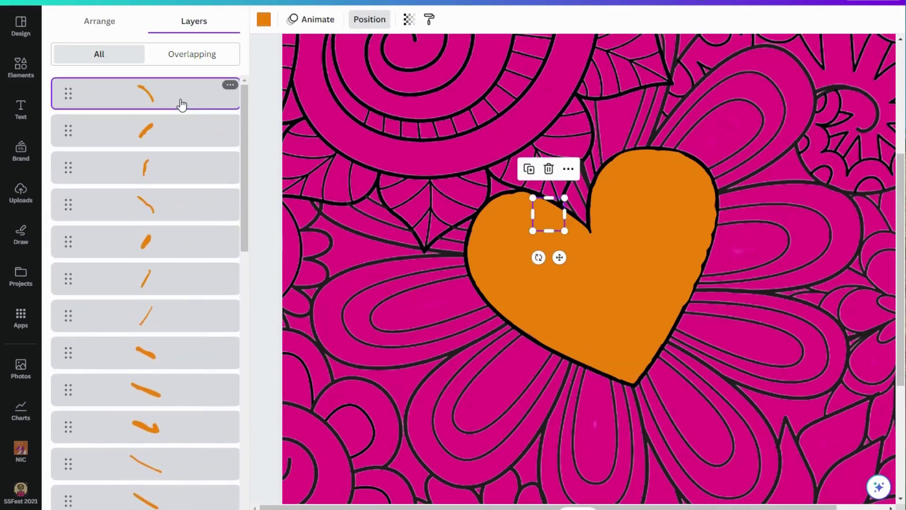
scroll(187, 191, down, 10)
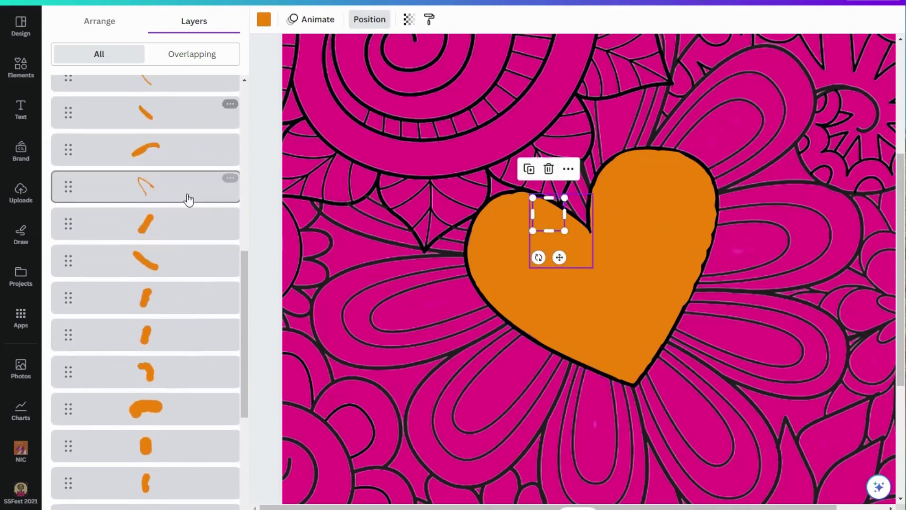
scroll(187, 201, down, 5)
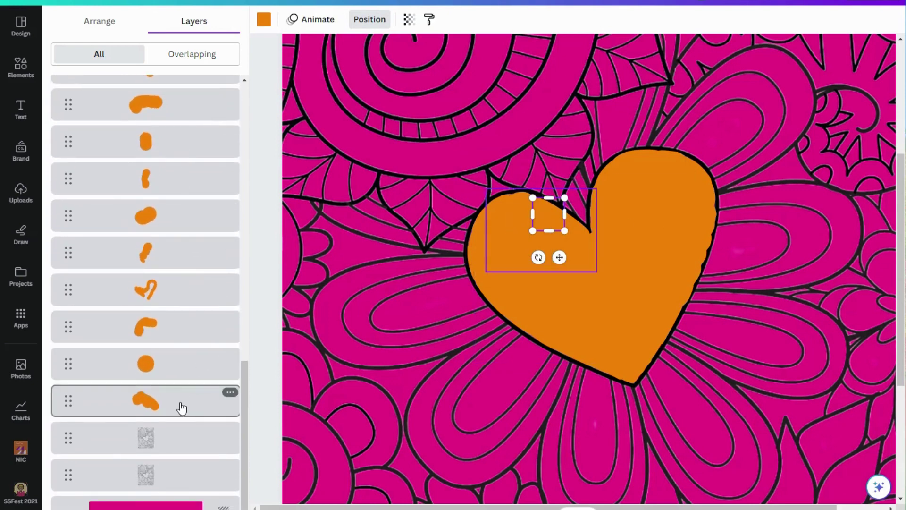
key(ctrl+a)
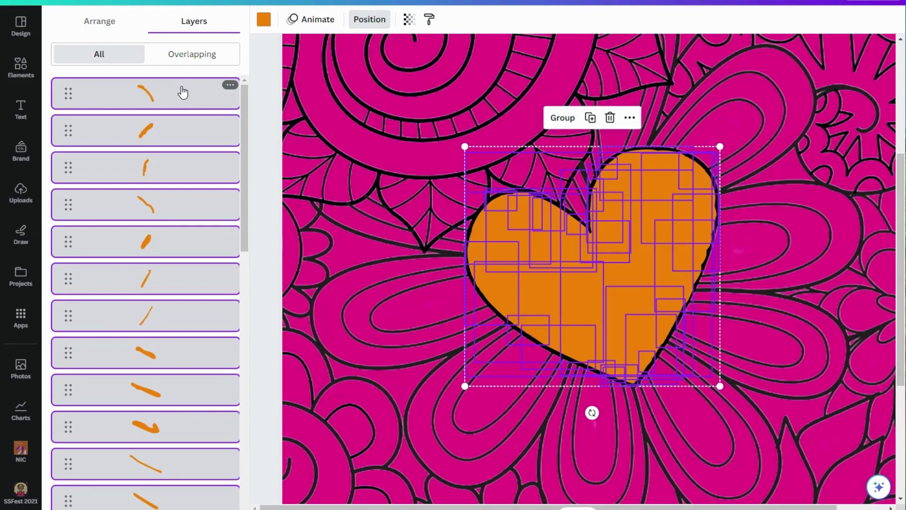
scroll(182, 226, down, 4)
scroll(184, 297, down, 10)
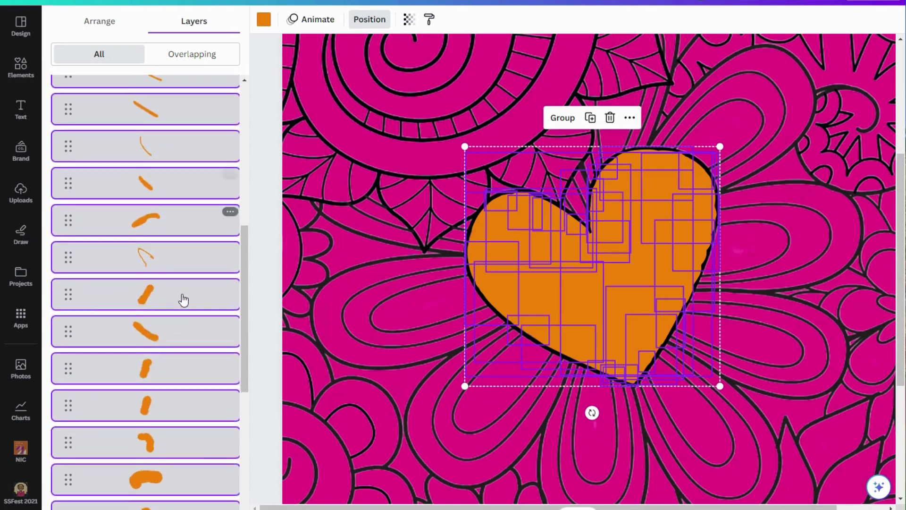
scroll(189, 325, down, 1)
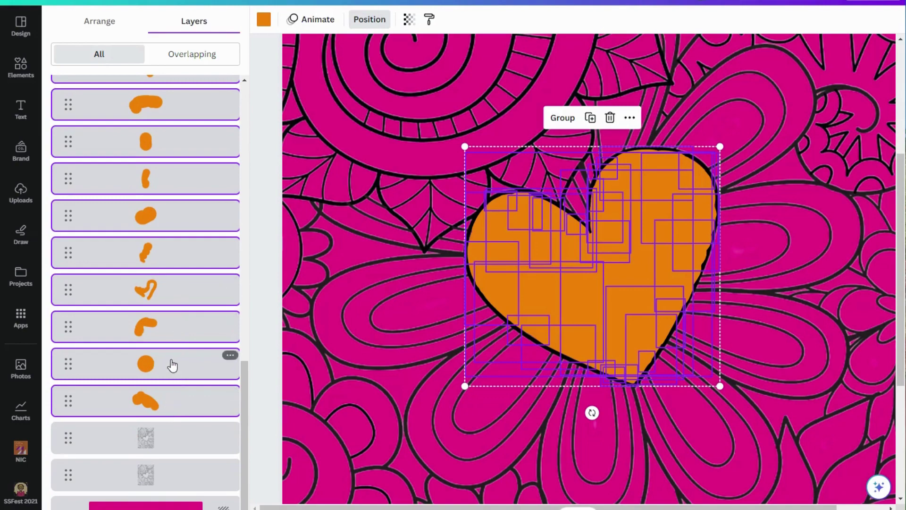
click(564, 119)
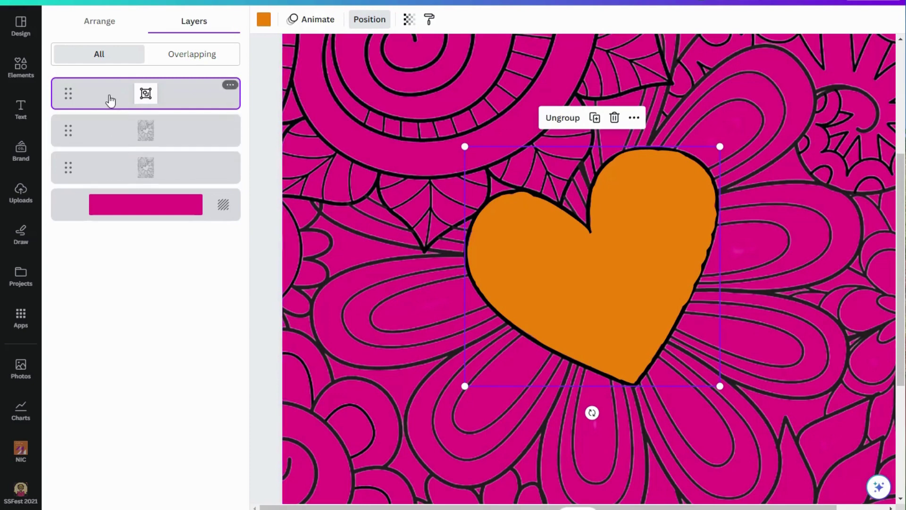
Move the upper line art image above the grouped orange strokes, then undo and redo the move to compare the heart's outline.
click(112, 138)
click(118, 174)
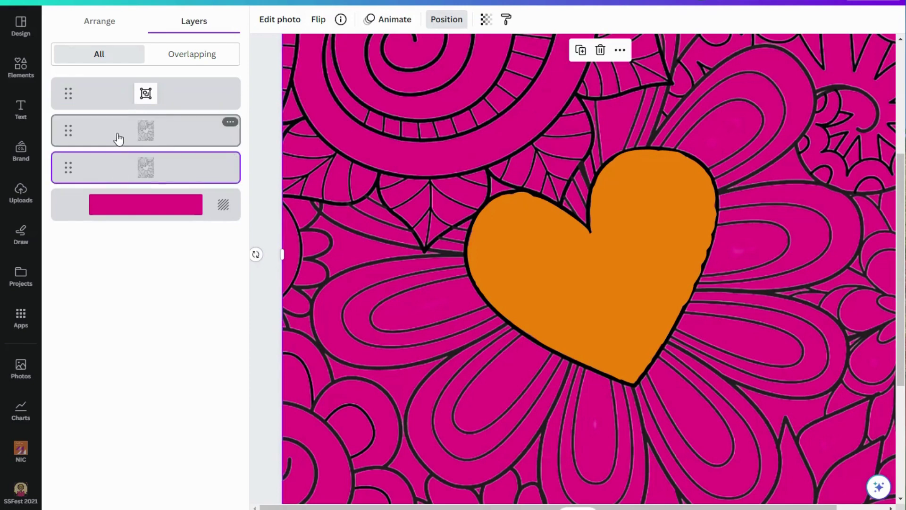
click(118, 138)
click(123, 169)
click(117, 133)
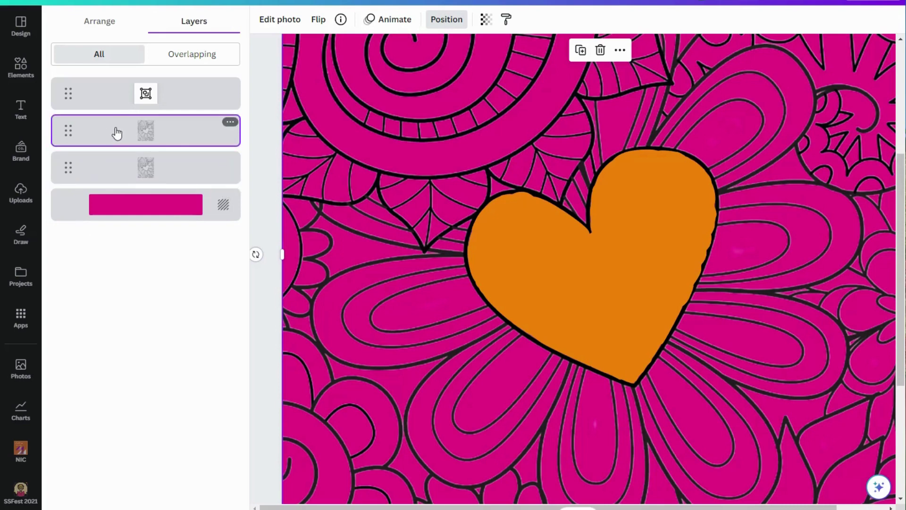
drag(115, 134, 114, 76)
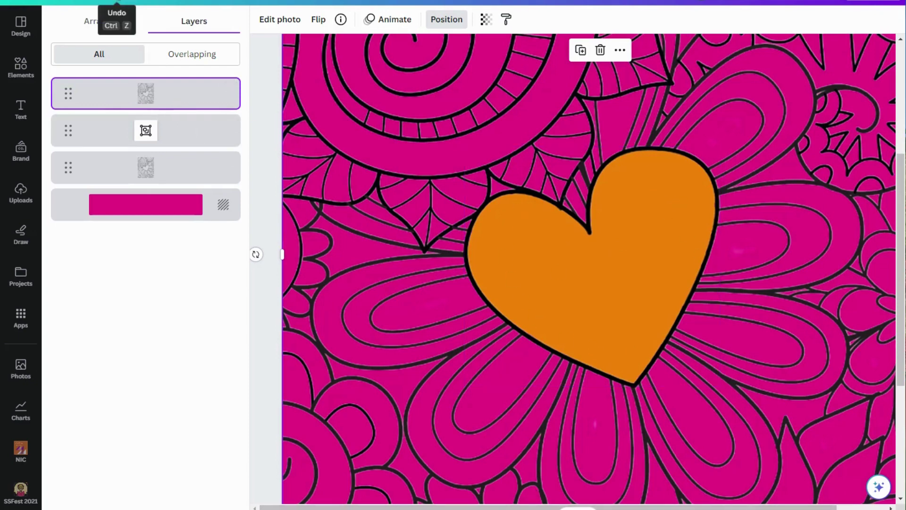
click(118, 1)
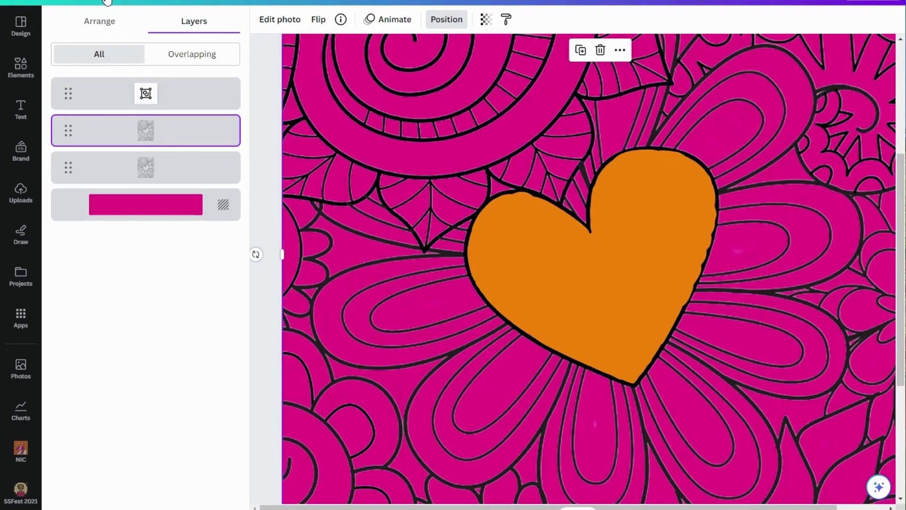
click(144, 2)
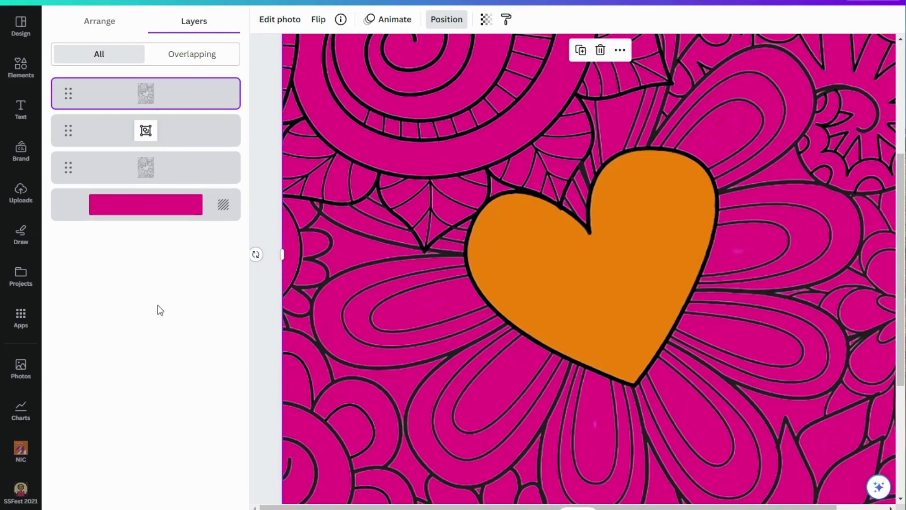
Return to the drawing tools and set the marker color to red from the color palette.
click(31, 246)
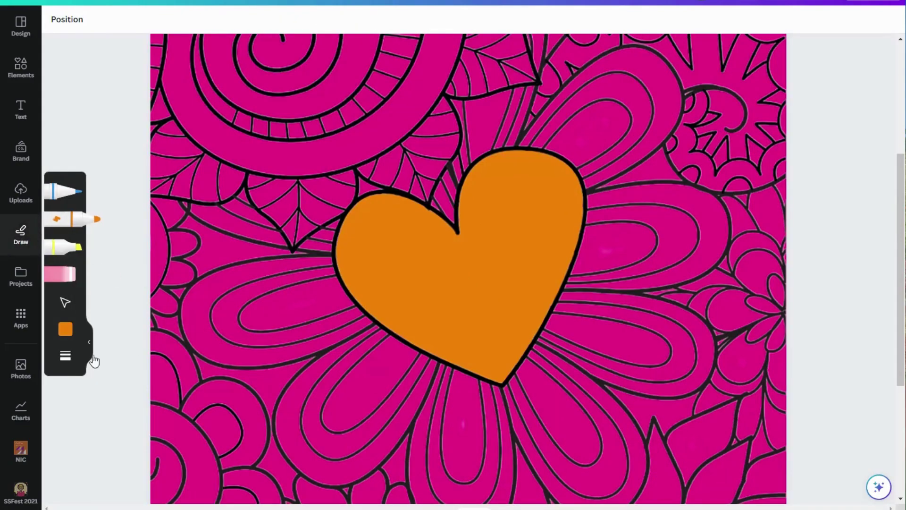
click(67, 333)
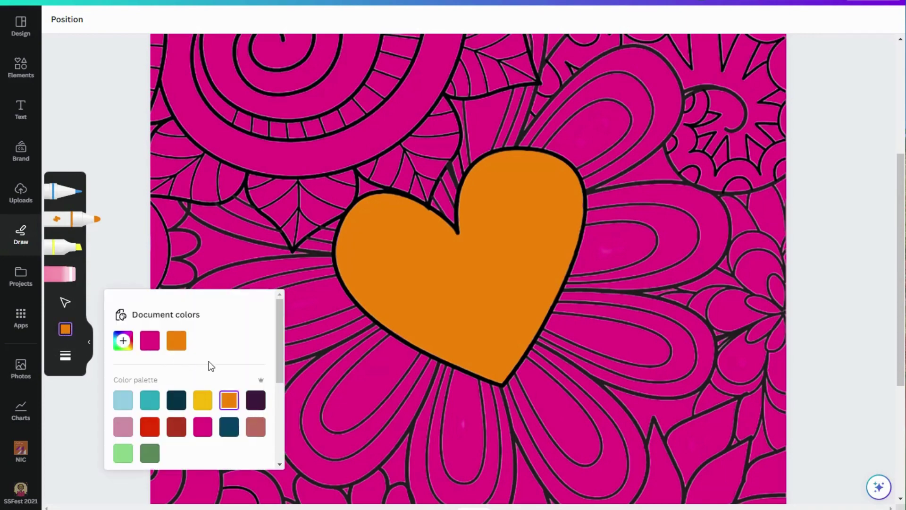
scroll(210, 364, down, 2)
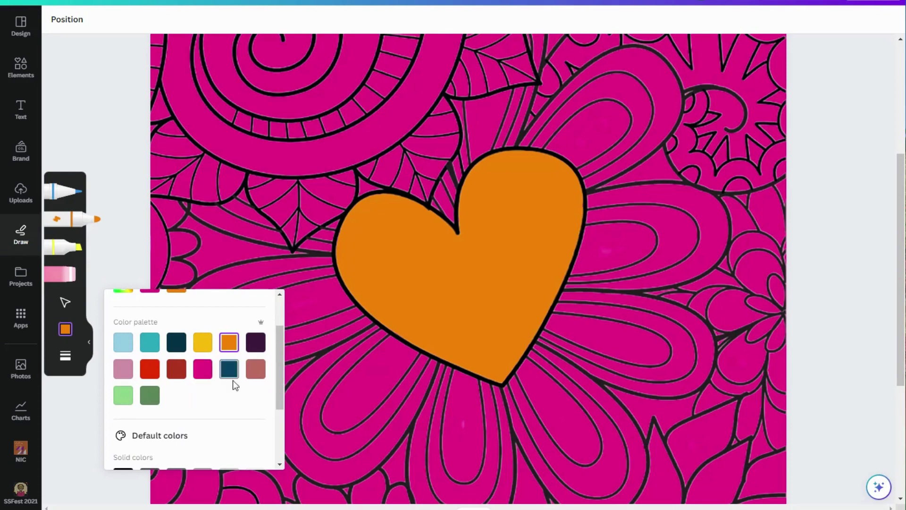
click(149, 373)
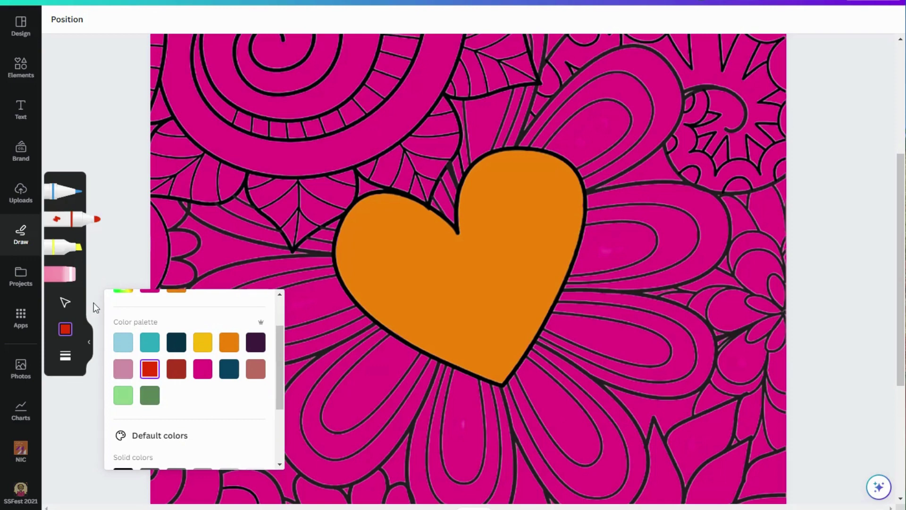
click(128, 267)
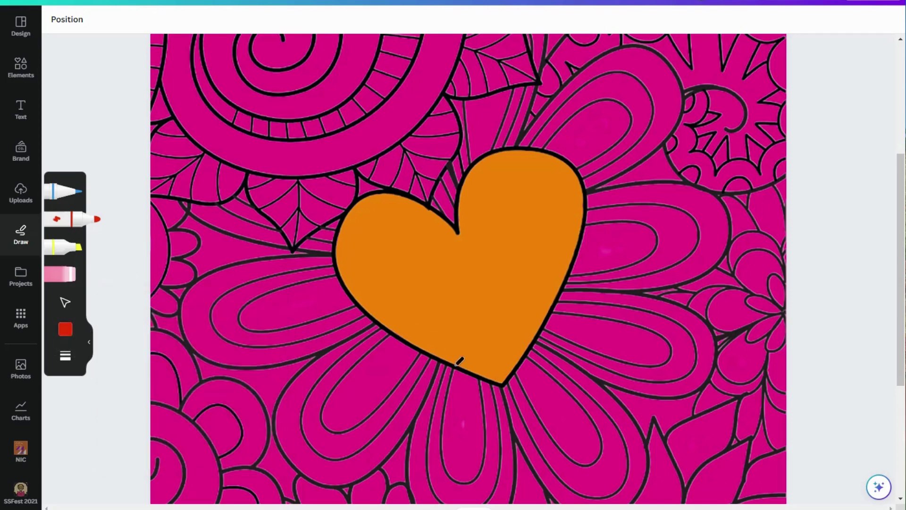
click(65, 356)
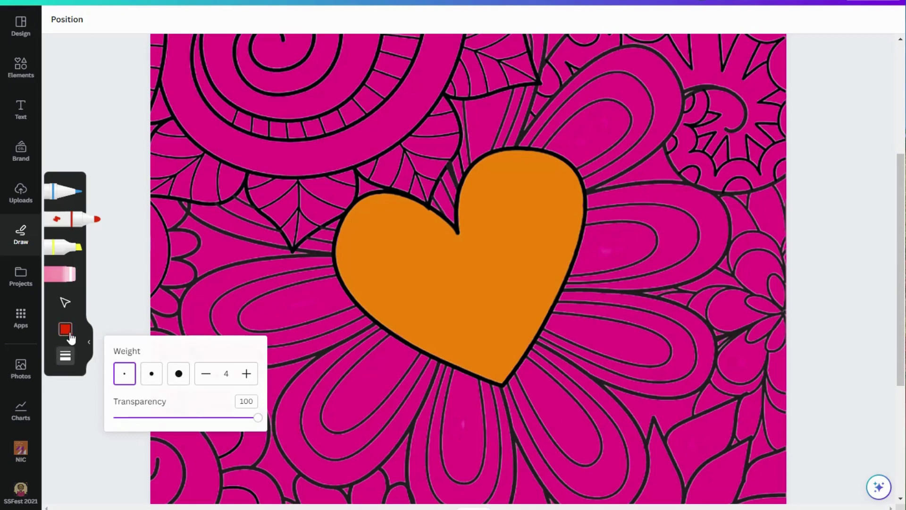
click(65, 329)
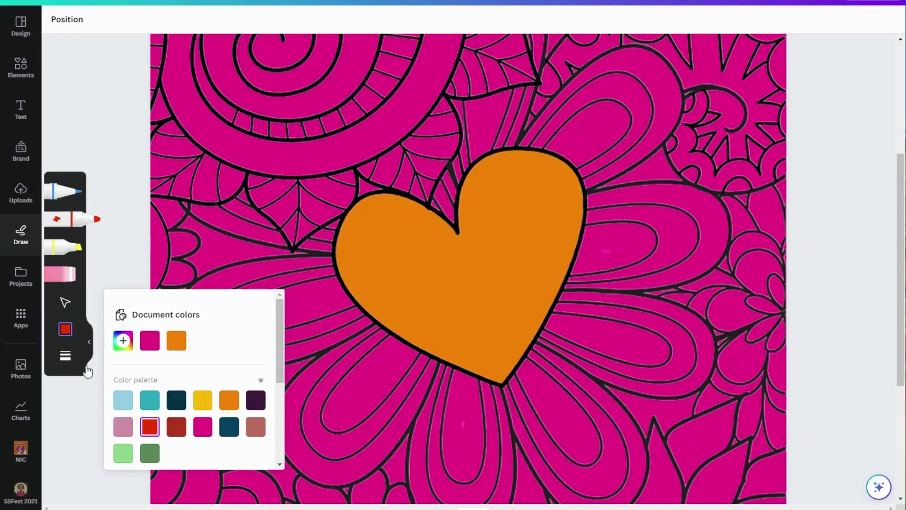
click(65, 356)
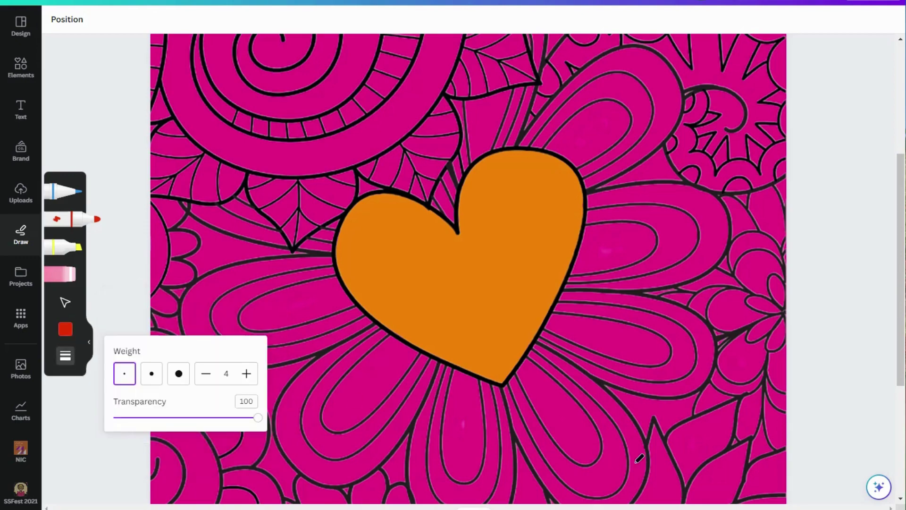
drag(613, 509, 620, 509)
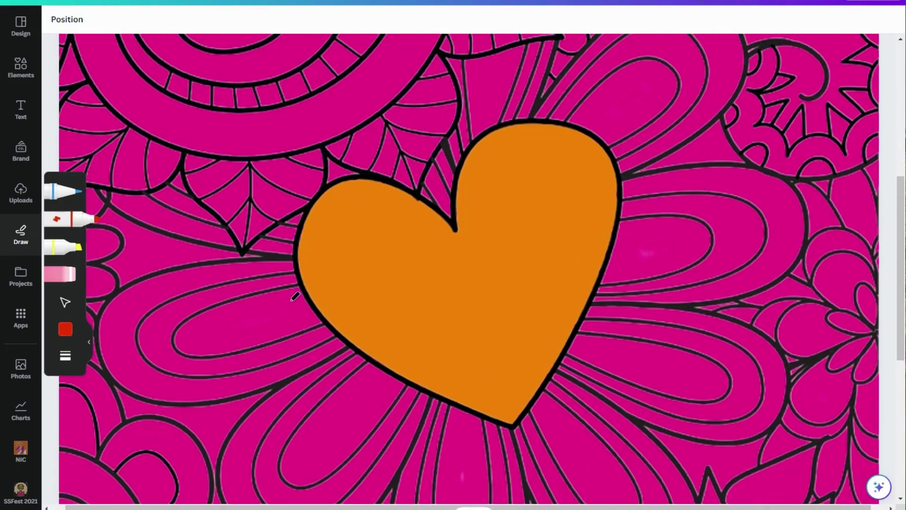
drag(289, 298, 227, 316)
Fill the innermost loop of the petal left of the heart with light blue marker at weight 12.
click(65, 329)
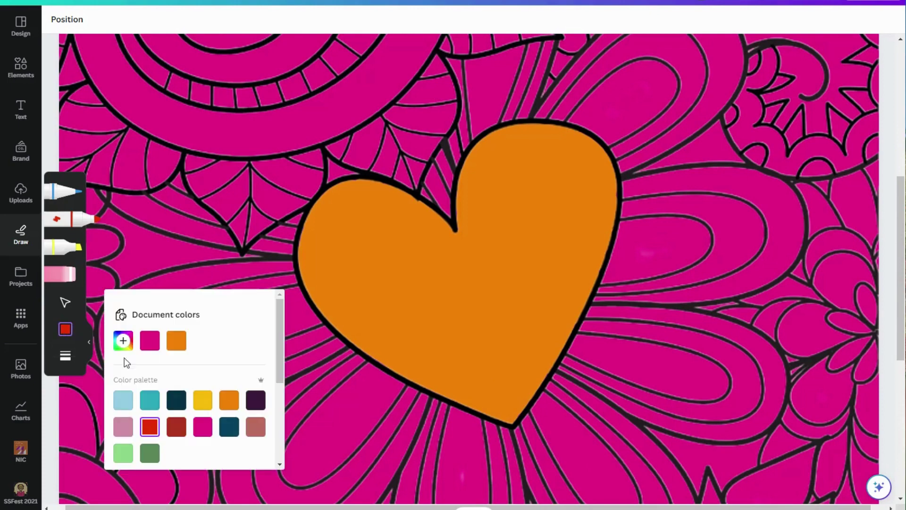
click(122, 401)
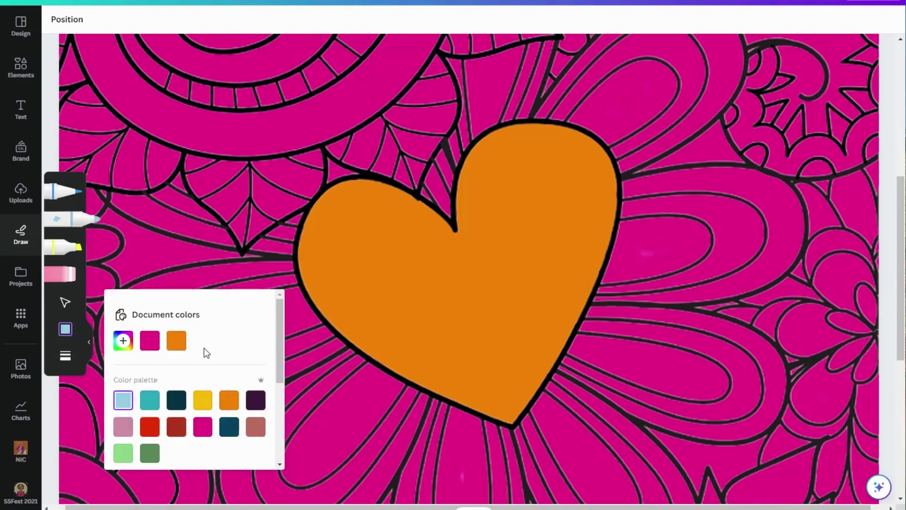
click(67, 333)
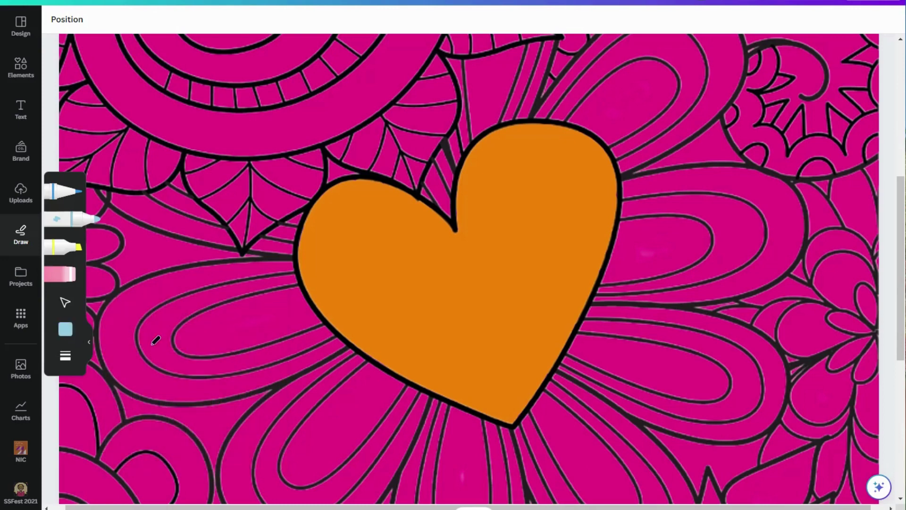
click(66, 356)
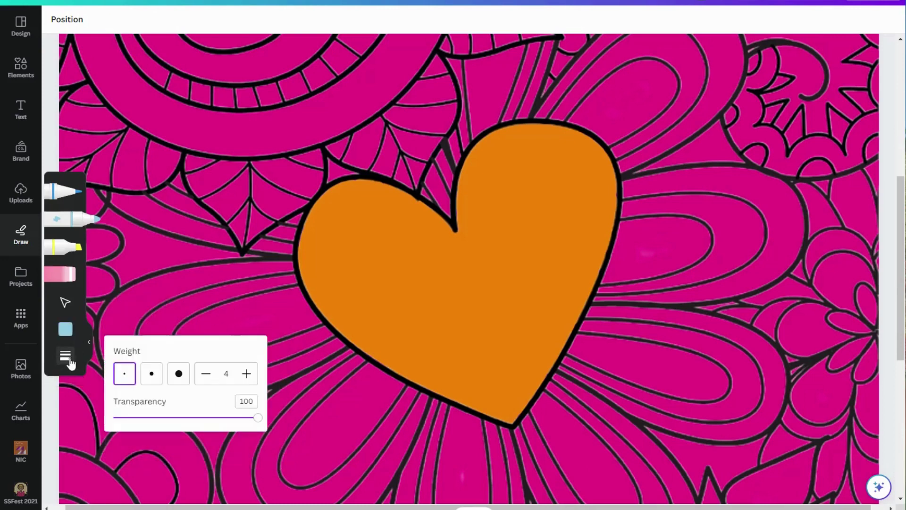
click(152, 378)
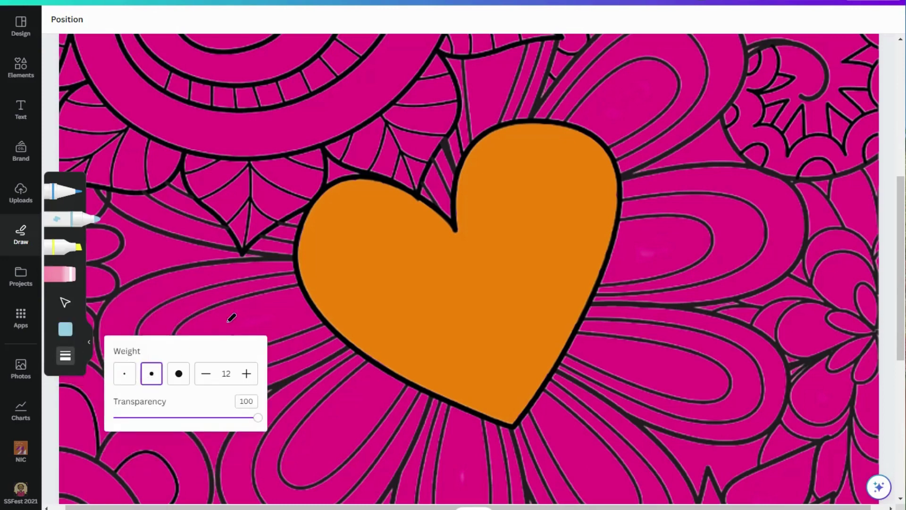
click(69, 360)
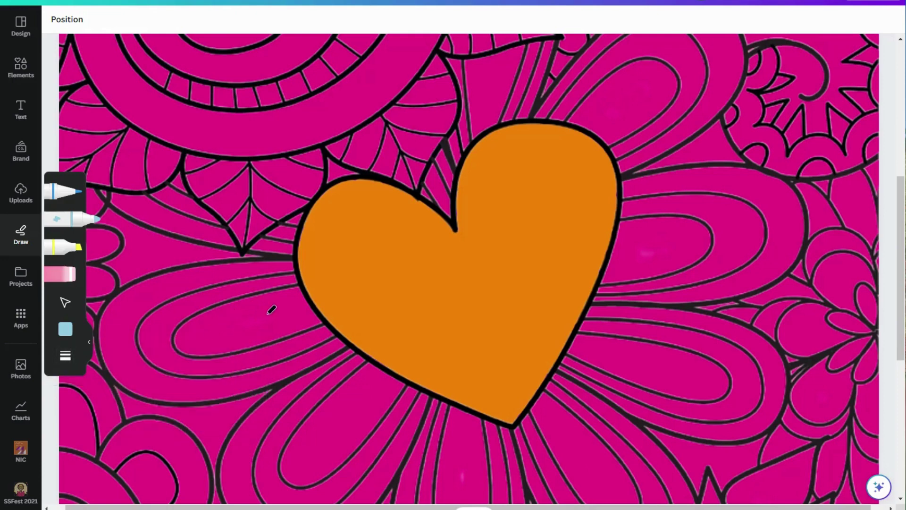
mouse_move(281, 307)
mouse_down()
mouse_move(190, 334)
mouse_move(302, 293)
mouse_move(208, 315)
mouse_move(182, 339)
mouse_move(207, 349)
mouse_move(218, 341)
mouse_move(199, 336)
mouse_move(248, 326)
mouse_move(293, 297)
mouse_move(238, 340)
mouse_move(292, 291)
mouse_move(315, 320)
mouse_move(228, 339)
mouse_move(240, 343)
mouse_move(292, 326)
mouse_move(298, 305)
mouse_move(221, 326)
mouse_move(239, 306)
mouse_up()
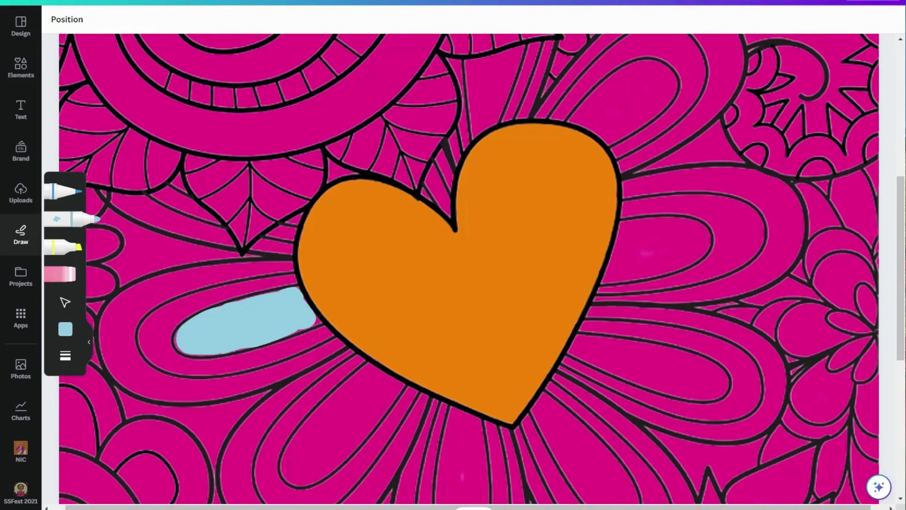
Touch up the edges and both ends of the light blue petal loop with the marker at weight 2.
scroll(465, 245, up, 3)
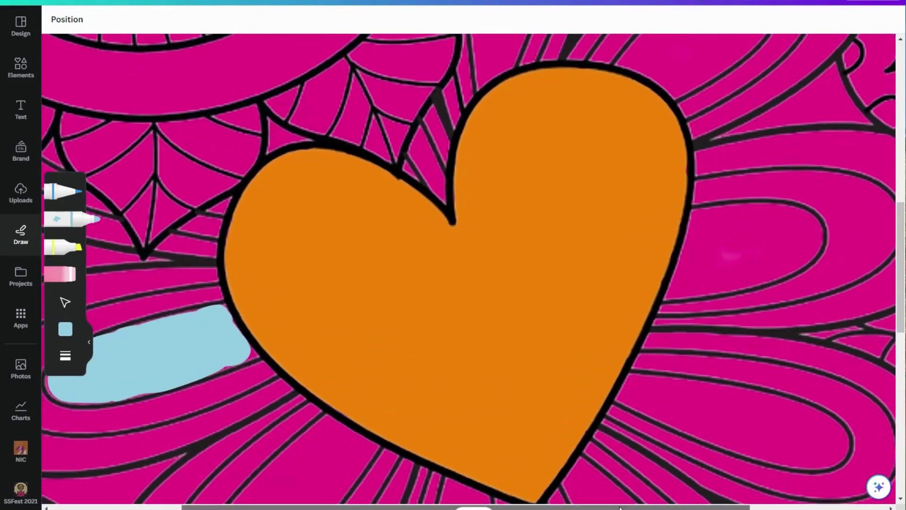
scroll(469, 271, left, 3)
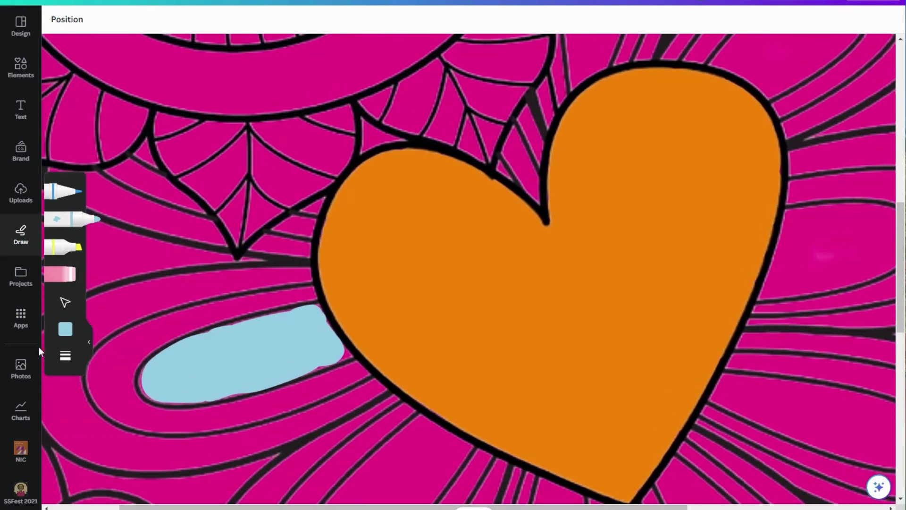
click(65, 356)
click(125, 374)
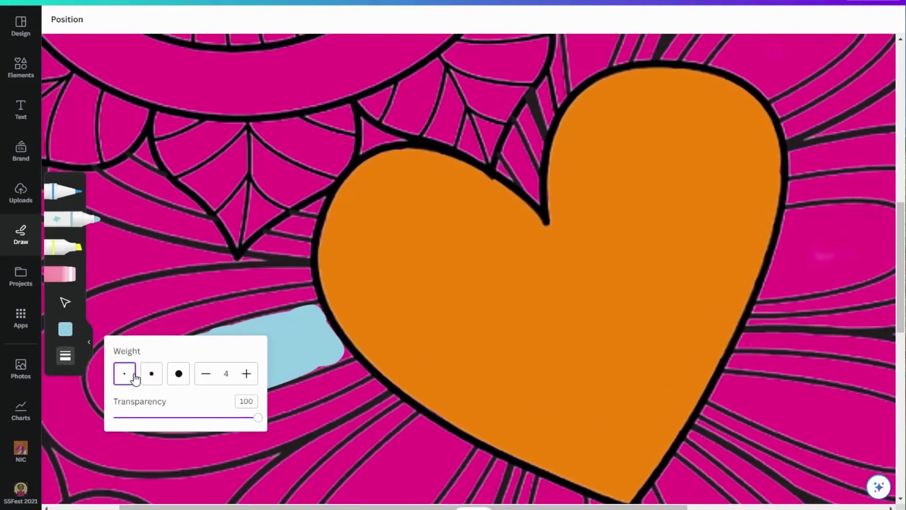
click(205, 374)
click(204, 374)
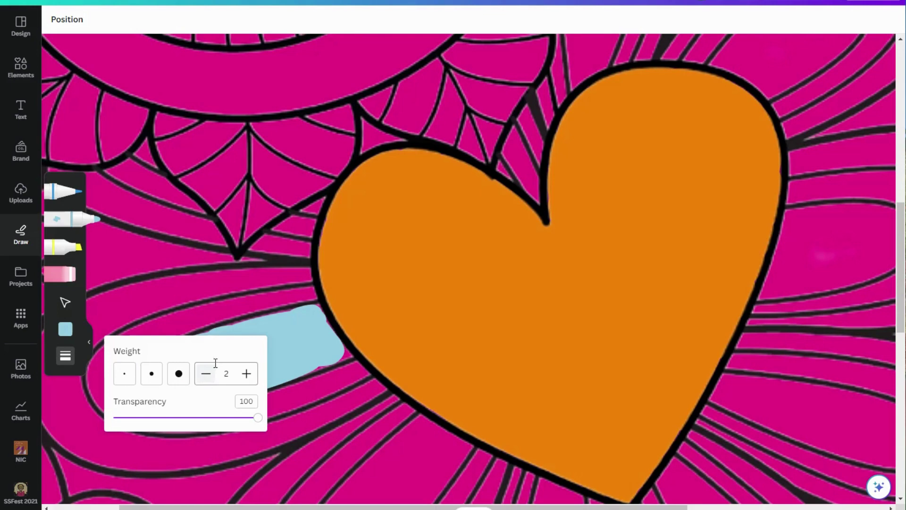
click(291, 321)
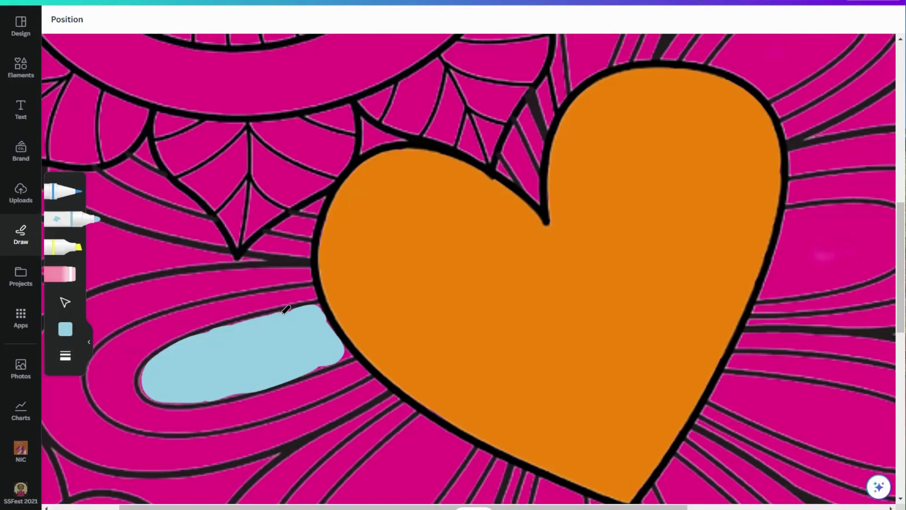
mouse_move(282, 312)
mouse_down()
mouse_move(206, 333)
mouse_move(287, 311)
mouse_up()
mouse_move(340, 359)
mouse_down()
mouse_move(349, 358)
mouse_move(318, 359)
mouse_up()
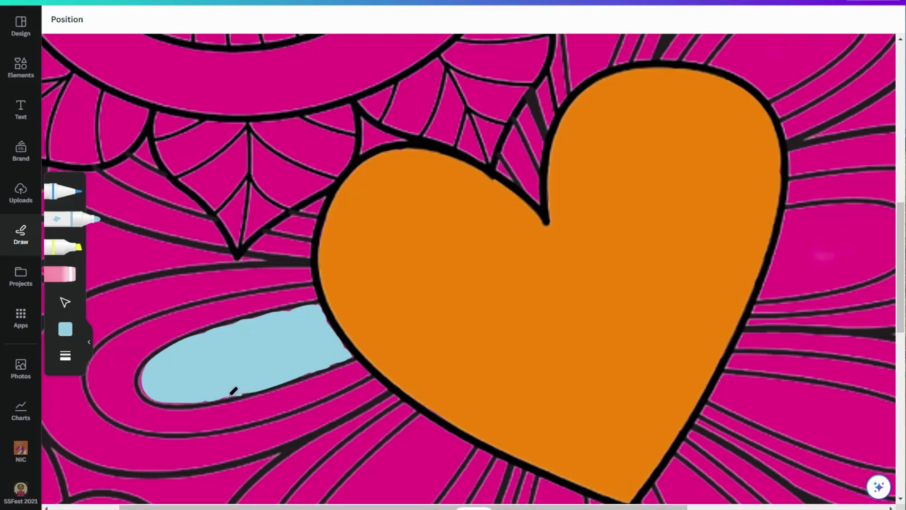
drag(231, 395, 242, 391)
mouse_move(147, 377)
mouse_down()
mouse_move(182, 404)
mouse_move(220, 398)
mouse_move(180, 402)
mouse_move(210, 397)
mouse_move(174, 397)
mouse_move(146, 386)
mouse_up()
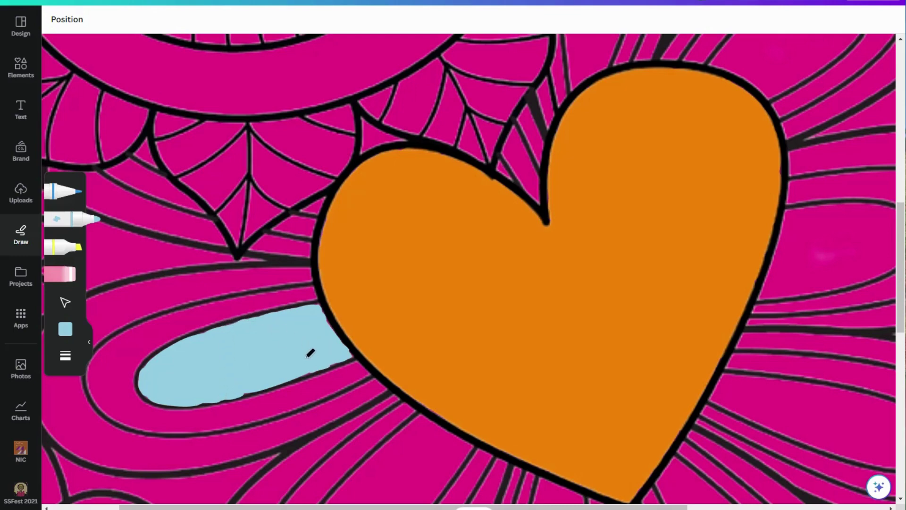
Group all the light blue petal strokes and move the upper line art image above that group in the layer order.
scroll(471, 269, down, 5)
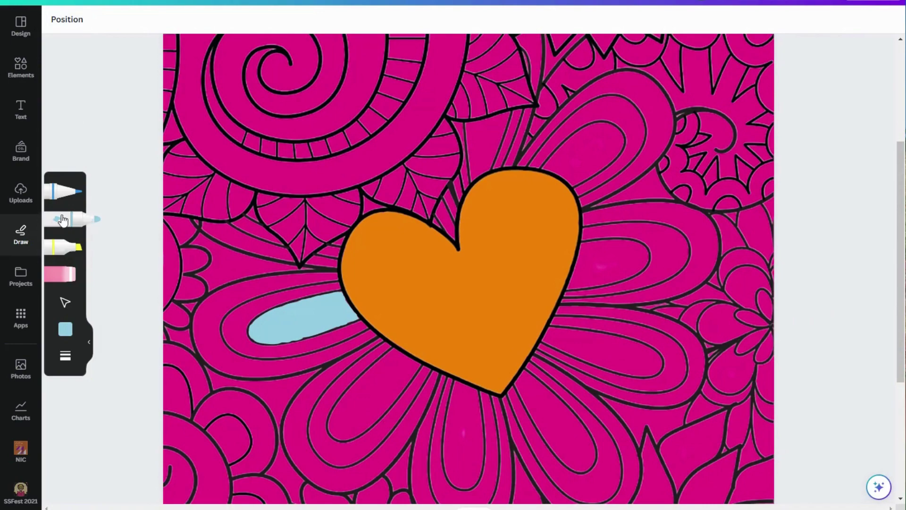
click(66, 302)
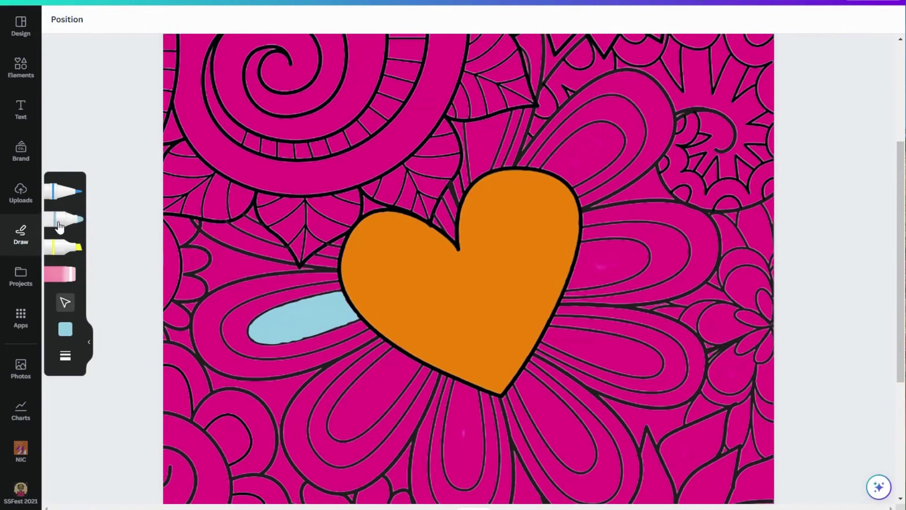
click(66, 19)
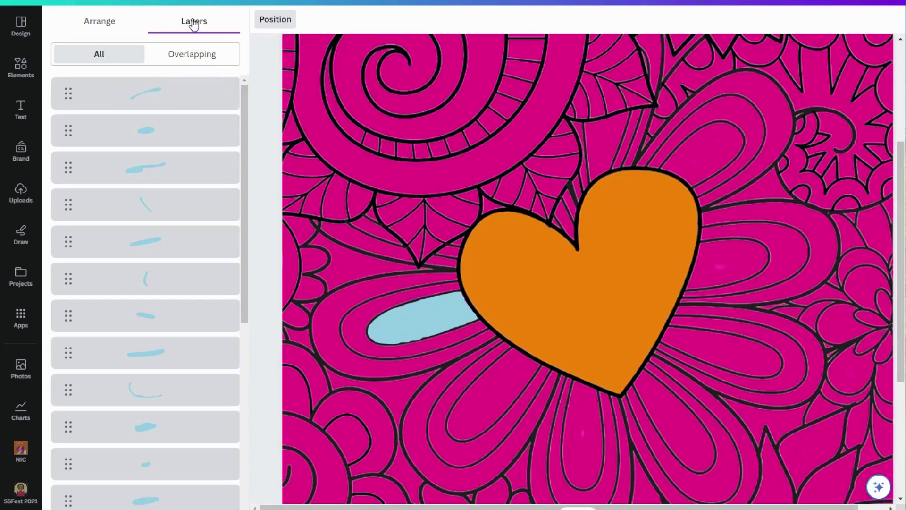
click(197, 97)
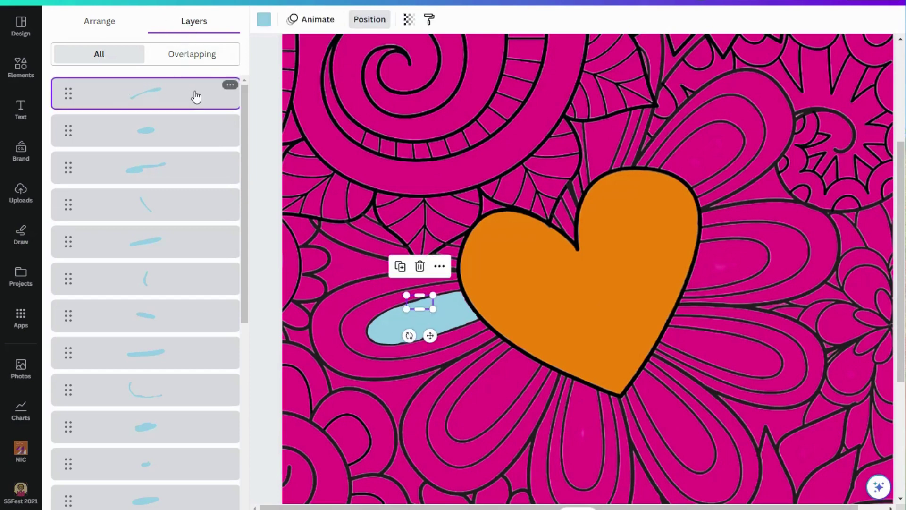
scroll(194, 156, down, 7)
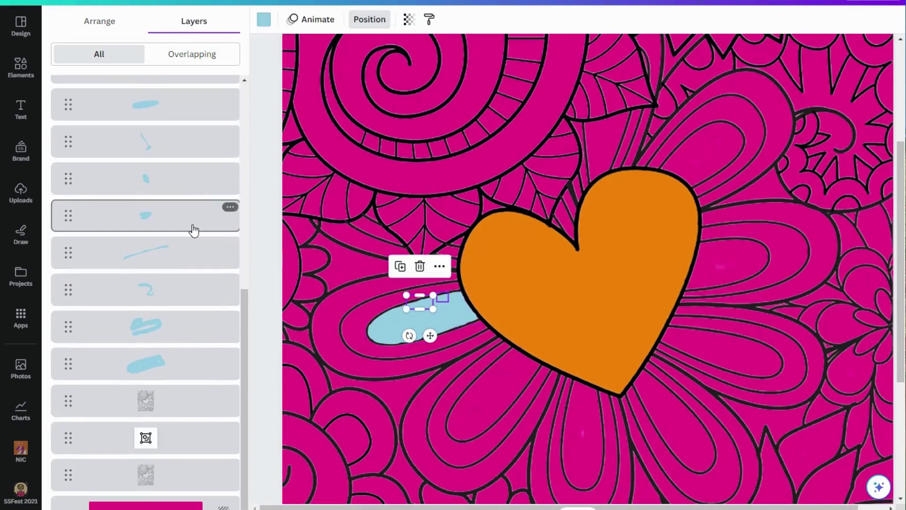
shift+click(185, 375)
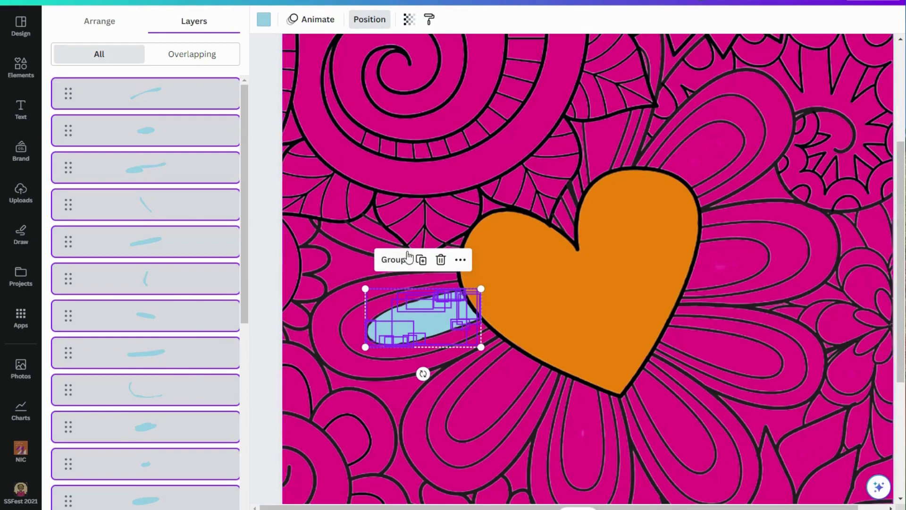
click(394, 263)
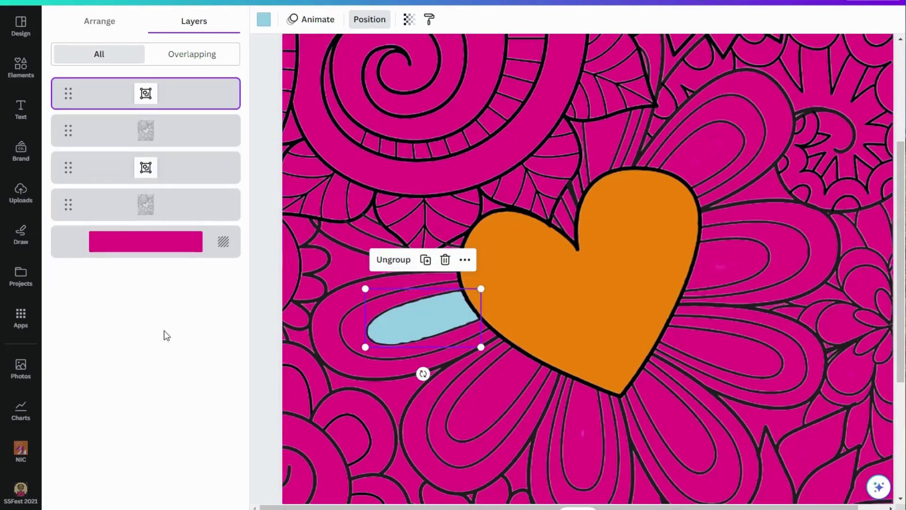
drag(178, 137, 178, 83)
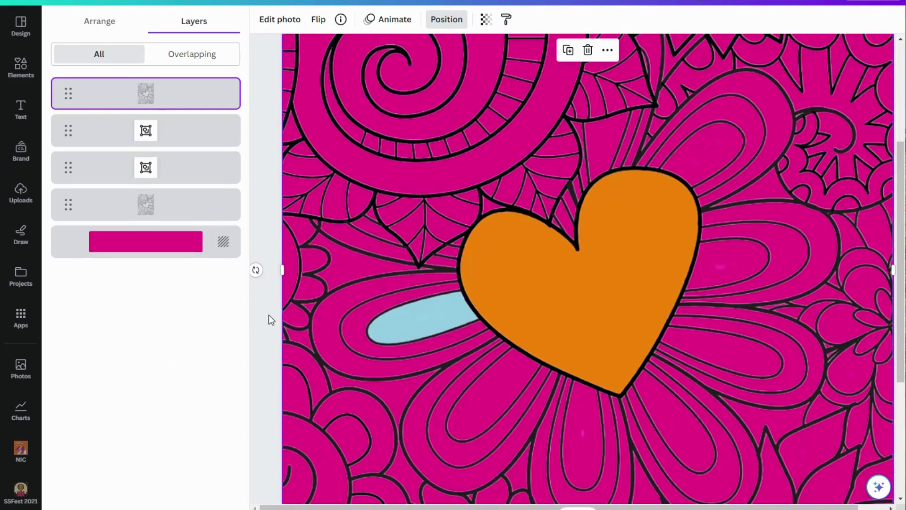
key(d)
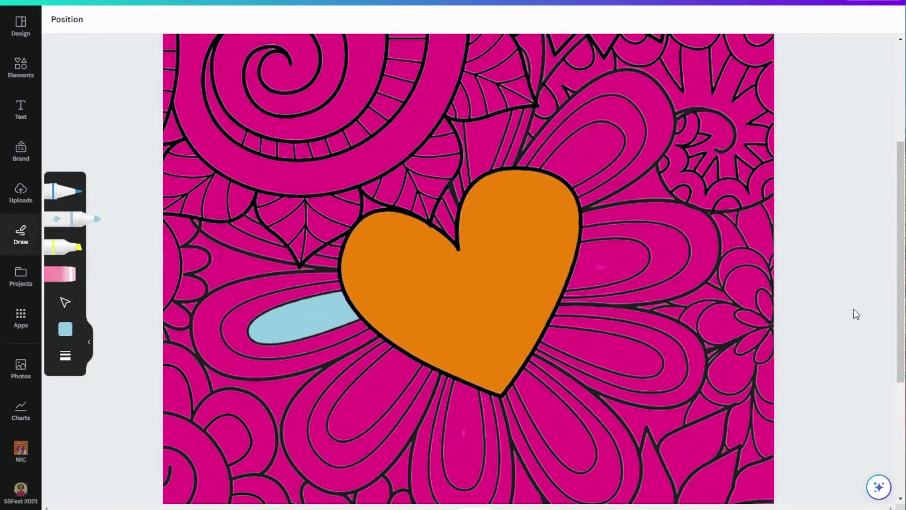
Review the layer stack of line art and color groups, and look at the color choices for the orange heart group.
click(67, 19)
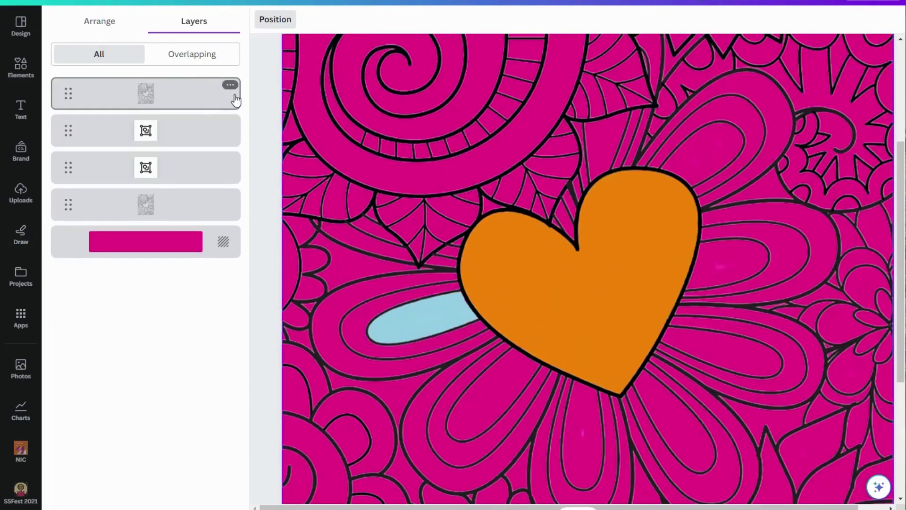
click(184, 130)
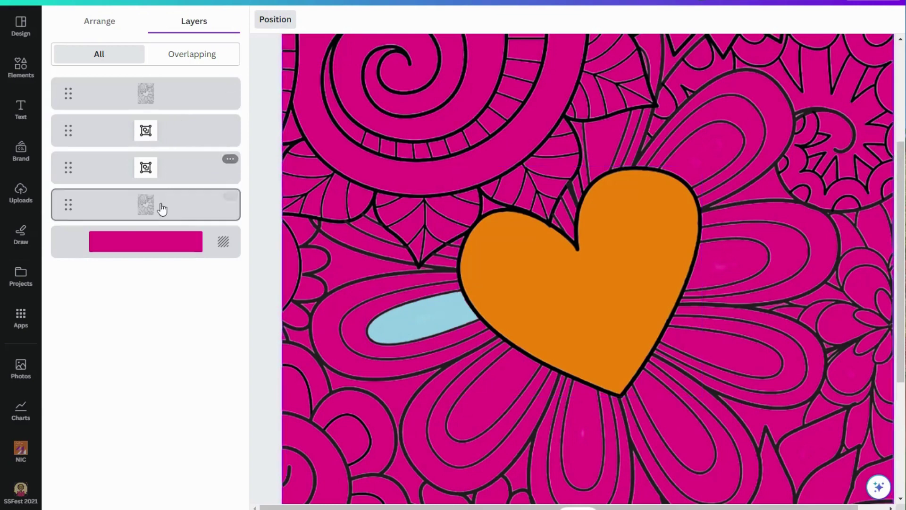
click(187, 88)
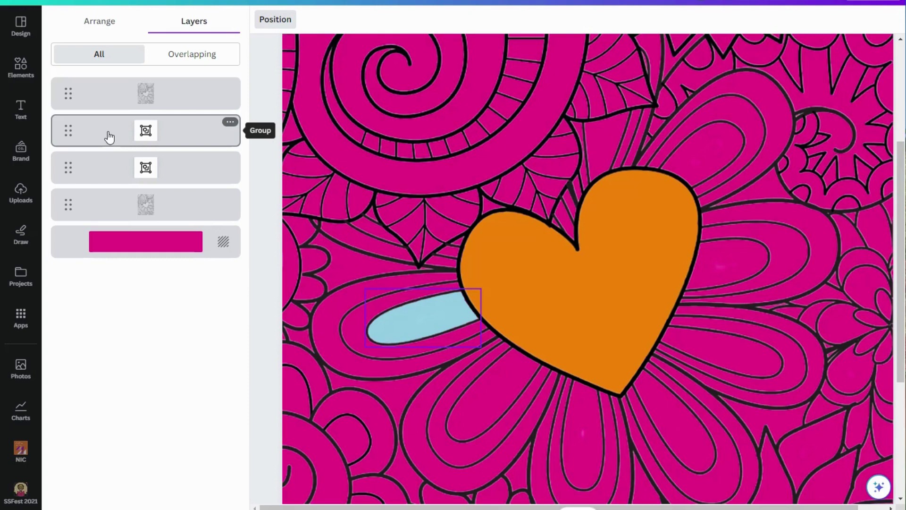
click(110, 173)
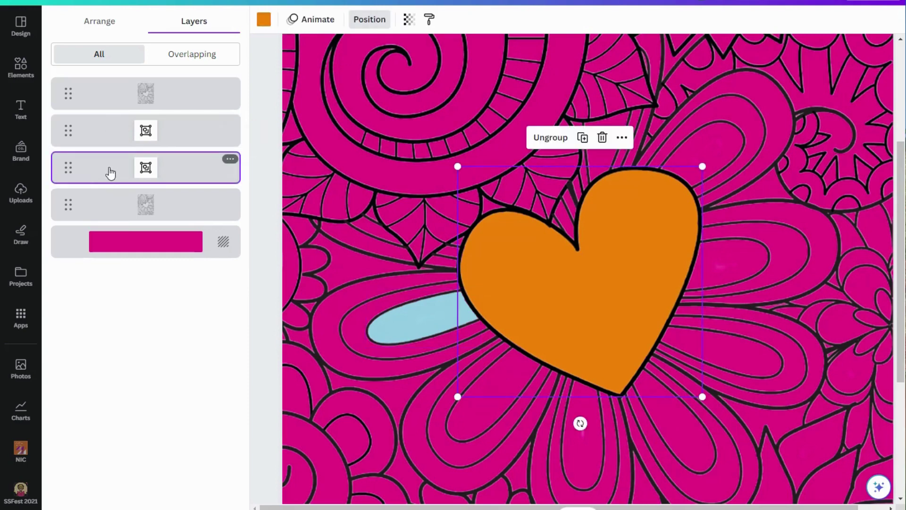
click(264, 20)
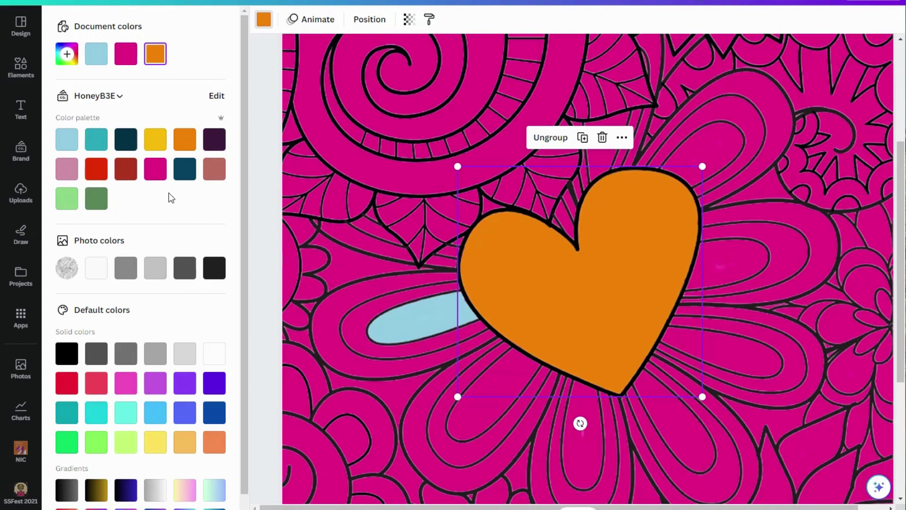
click(264, 19)
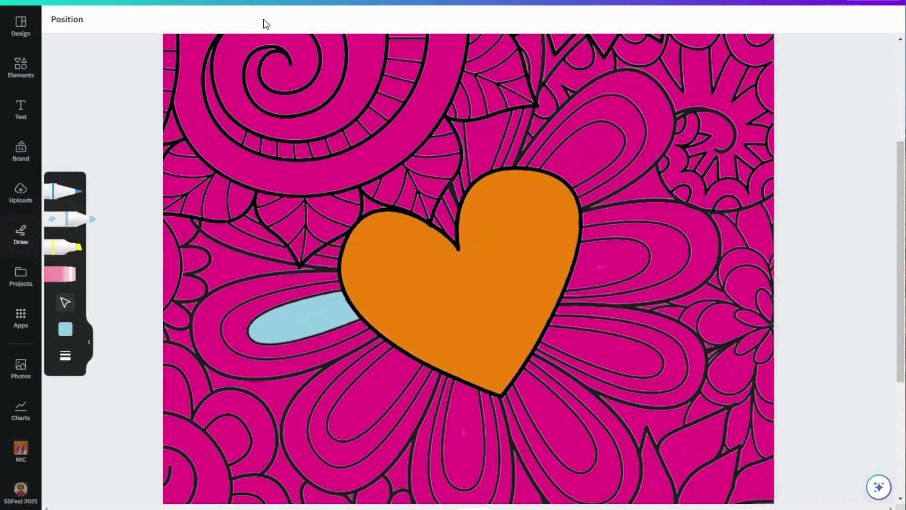
Select the orange heart group in the layers and recolor it dark blue #033f63 from the HoneyB3E palette.
click(62, 19)
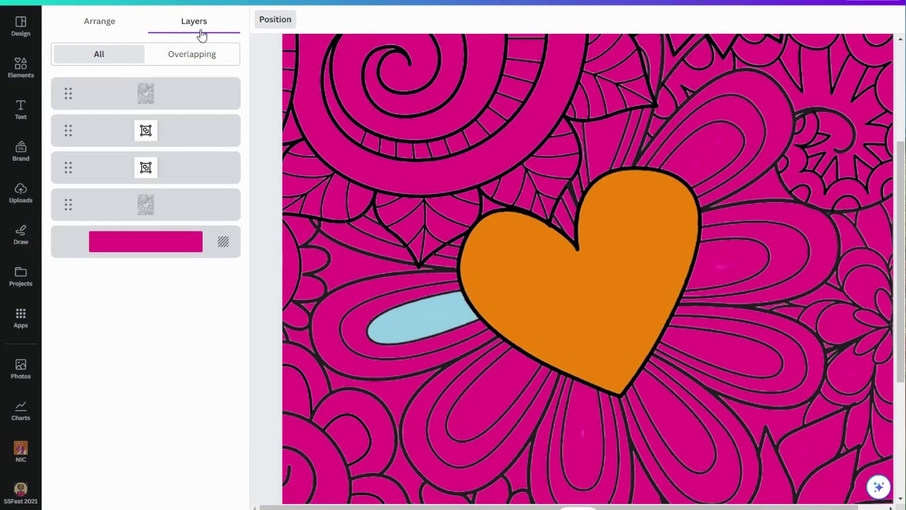
click(193, 172)
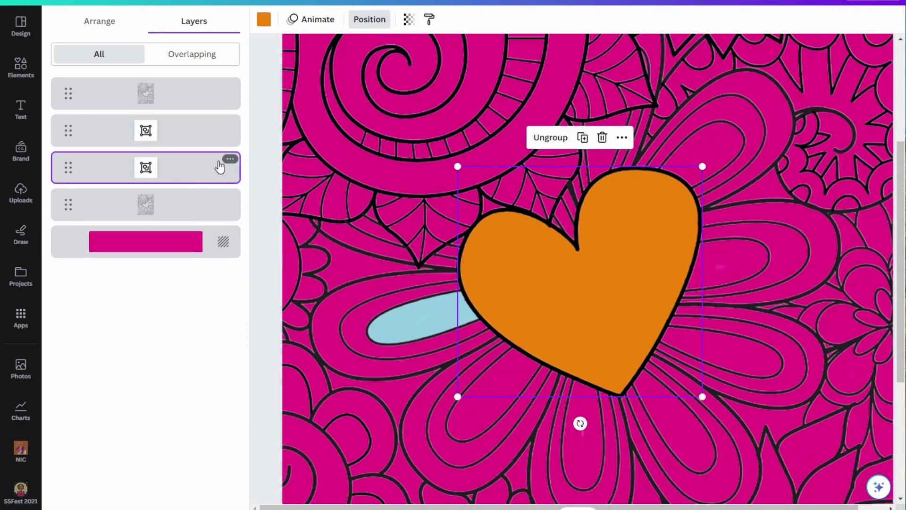
click(264, 21)
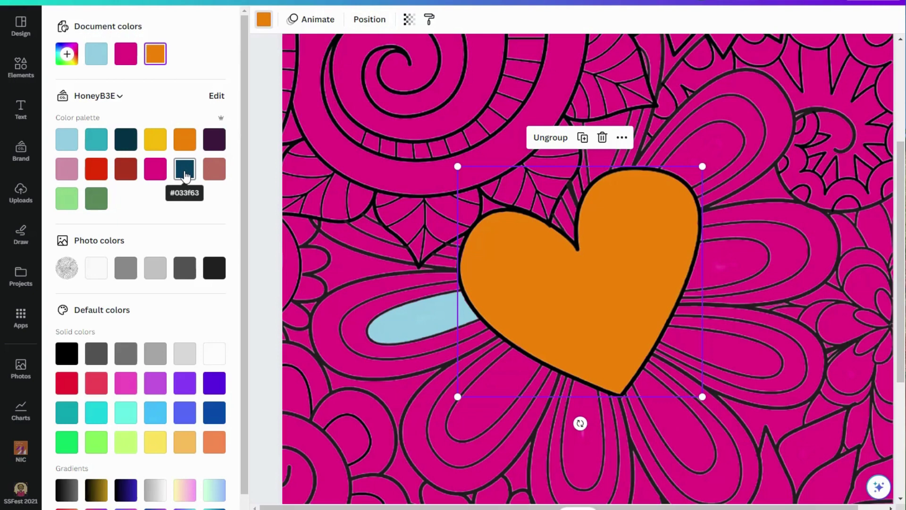
click(185, 175)
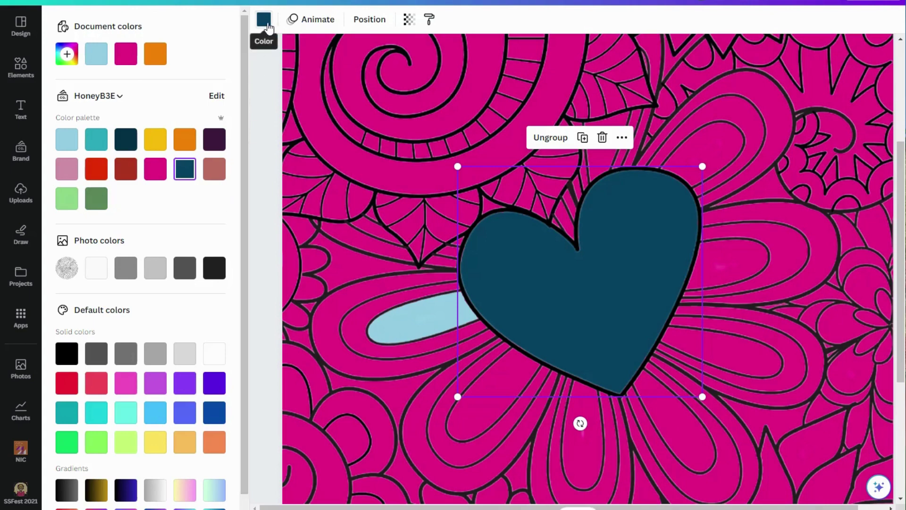
click(268, 28)
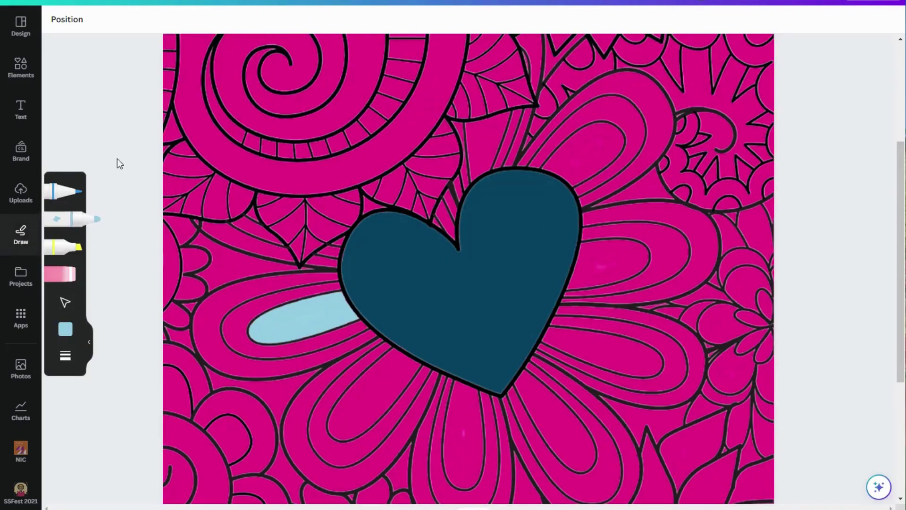
Select the light blue petal group in the layers and recolor it yellow from the HoneyB3E palette.
click(69, 21)
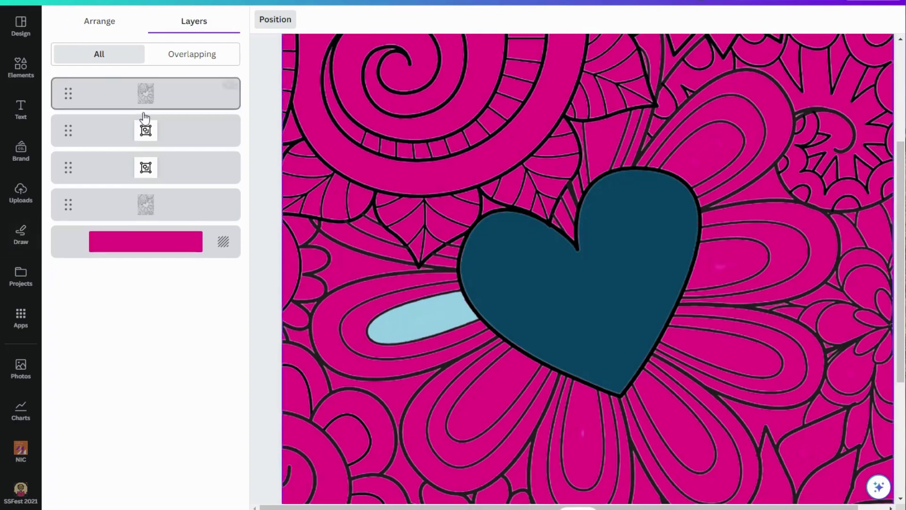
click(185, 136)
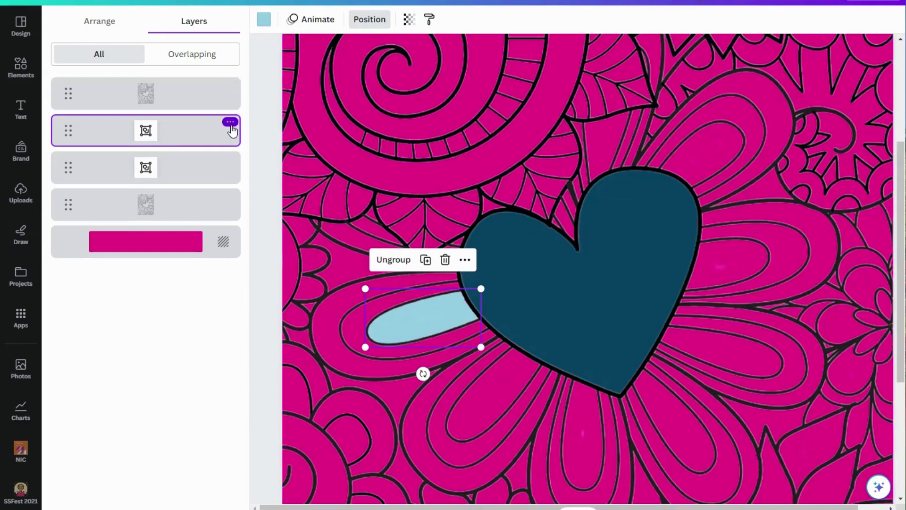
click(263, 20)
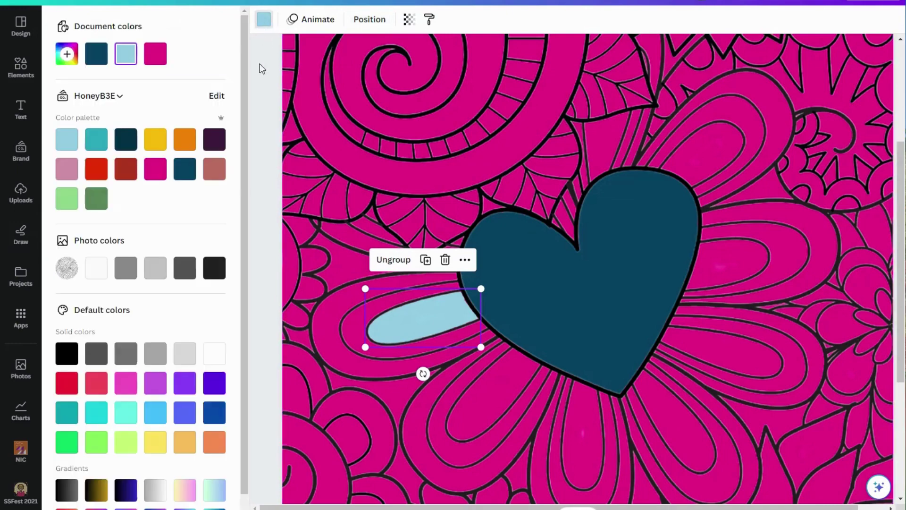
click(155, 142)
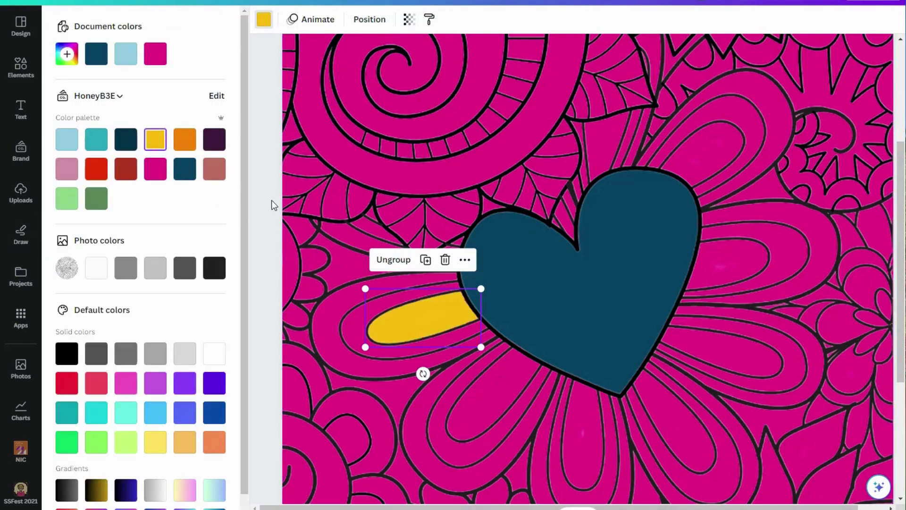
key(d)
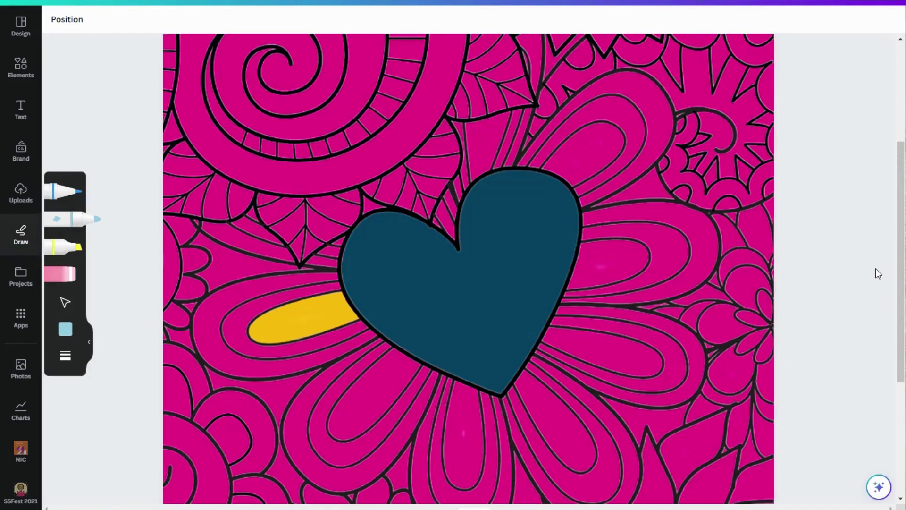
Show the whole coloring page and put the marker away in favor of the selection tool.
scroll(469, 272, down, 5)
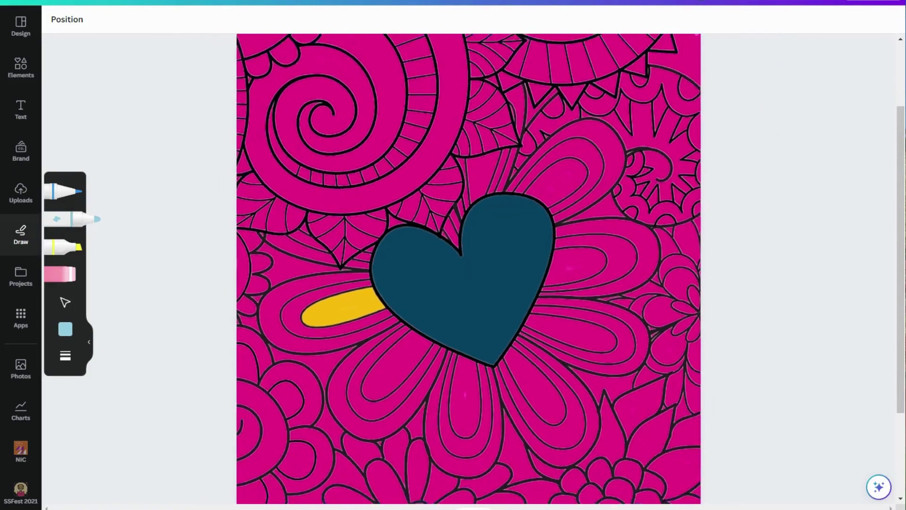
scroll(468, 272, up, 1)
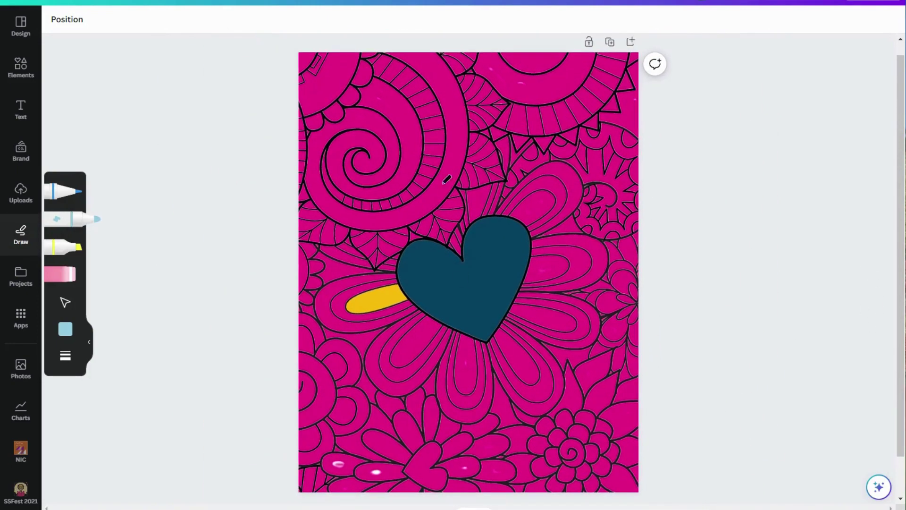
click(62, 218)
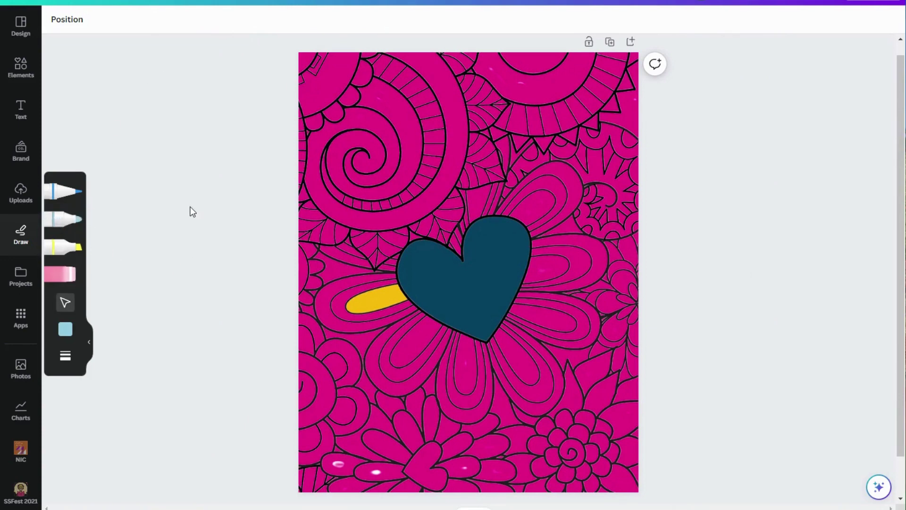